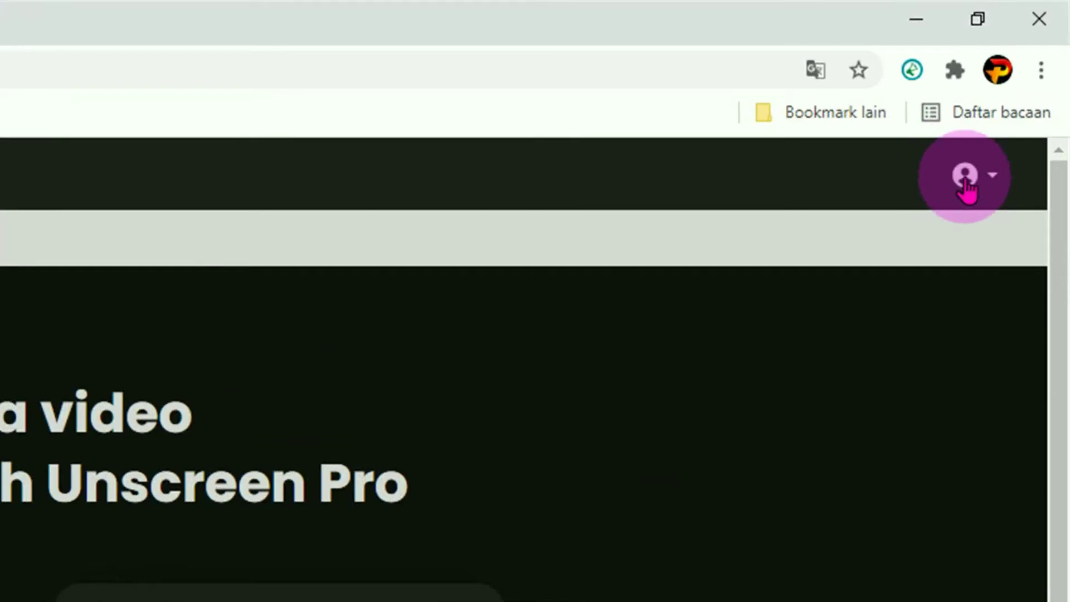
Switch the background remover from Unscreen Pro to Free Clips
left_click(993, 178)
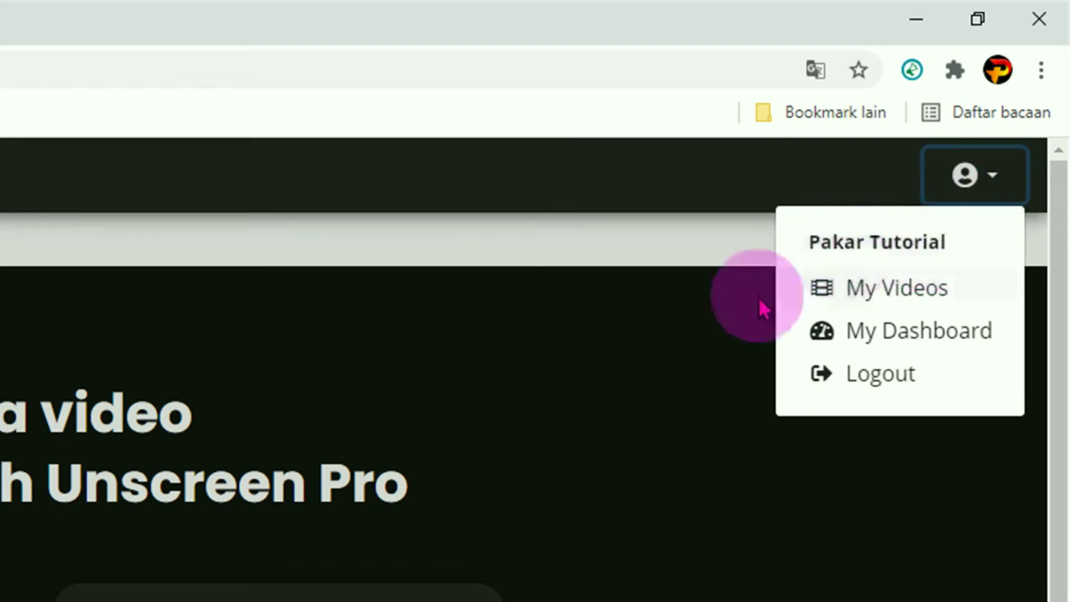
left_click(625, 372)
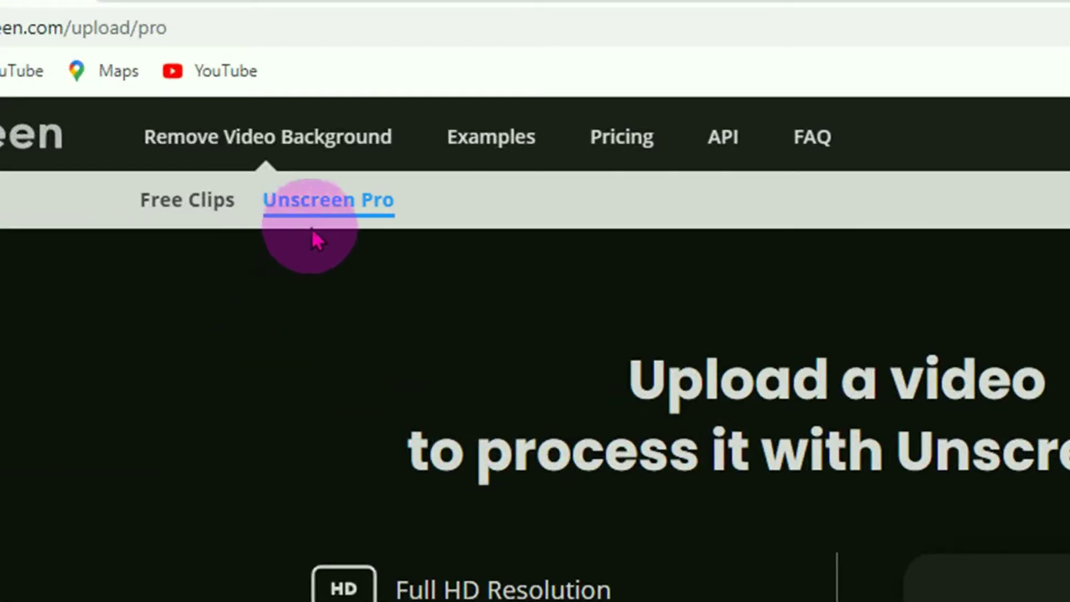
left_click(194, 212)
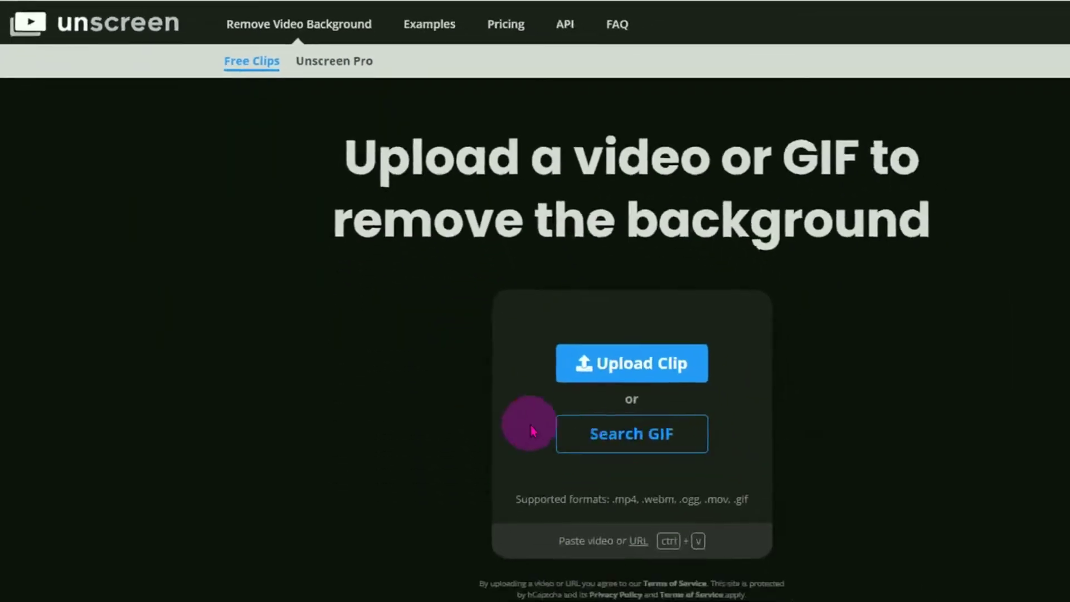
Start a clip upload and browse to the HASIL VIDEO VAD folder in the file chooser
left_click(626, 368)
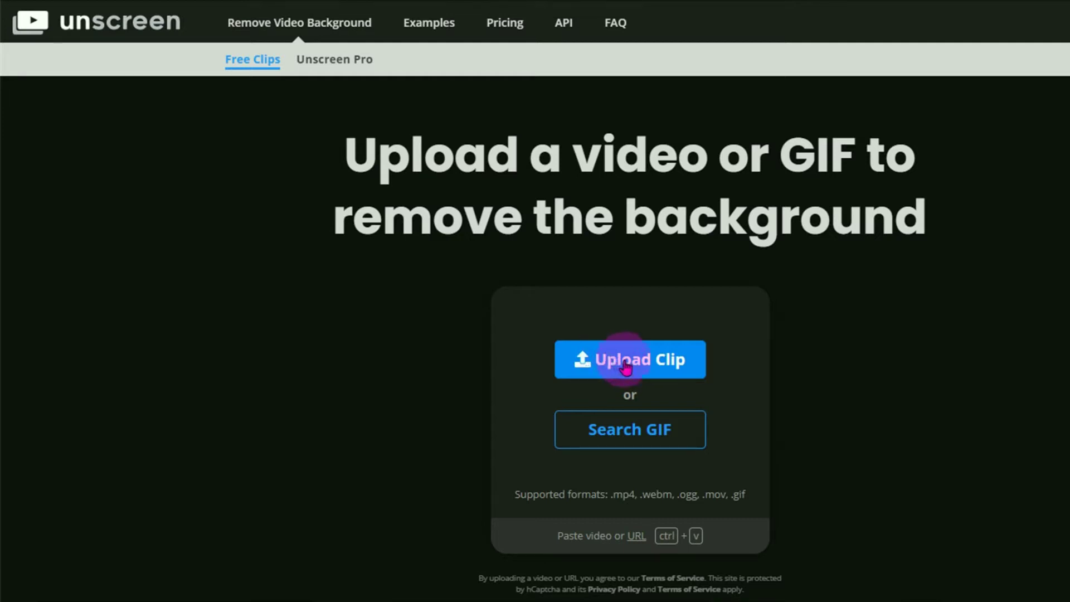
left_click(625, 366)
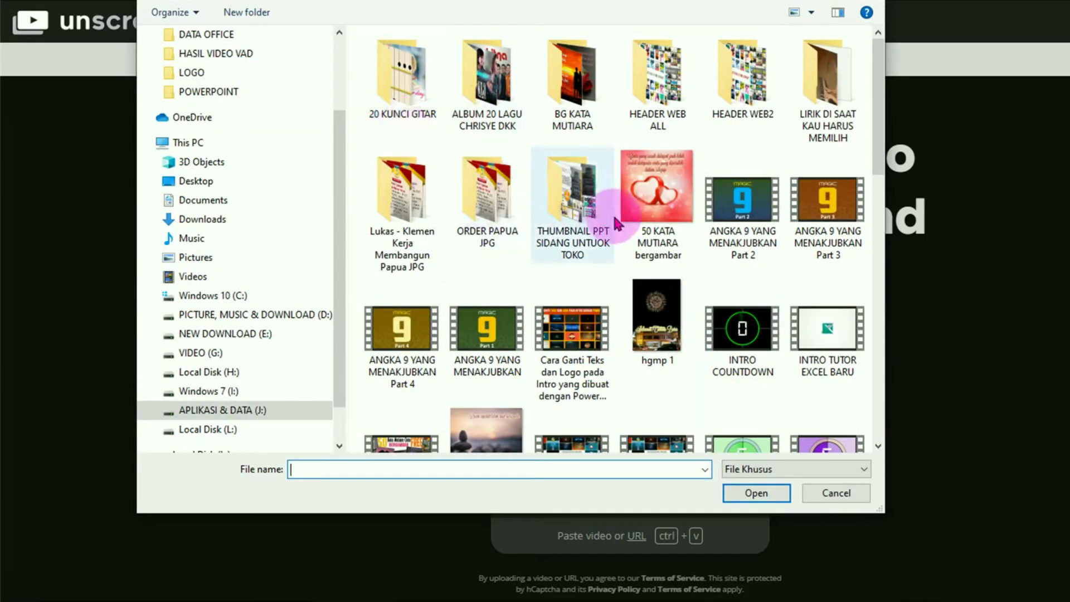
left_click(575, 218)
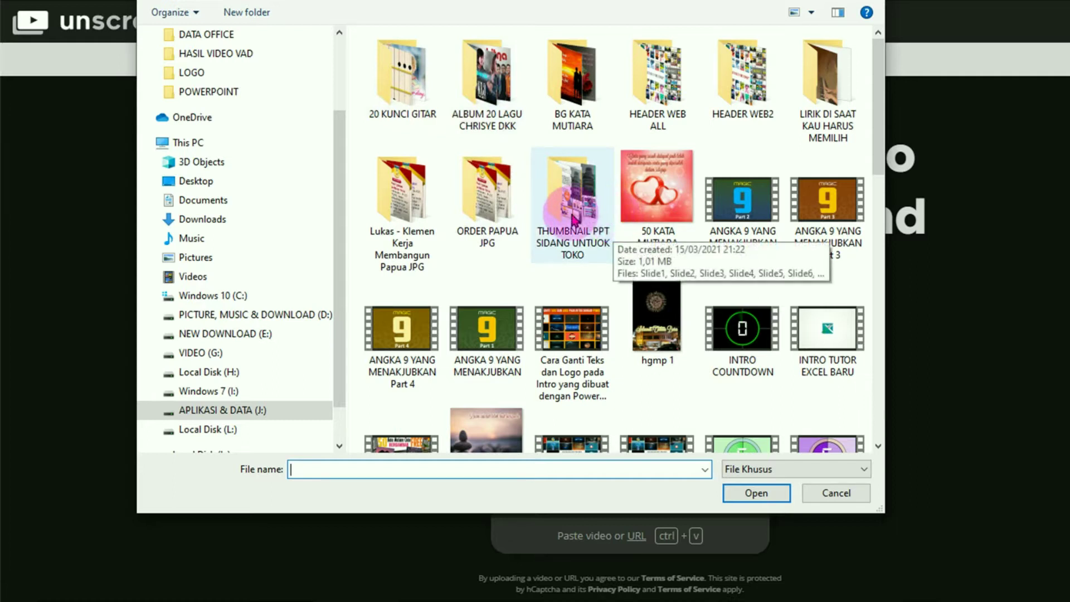
left_click(508, 202)
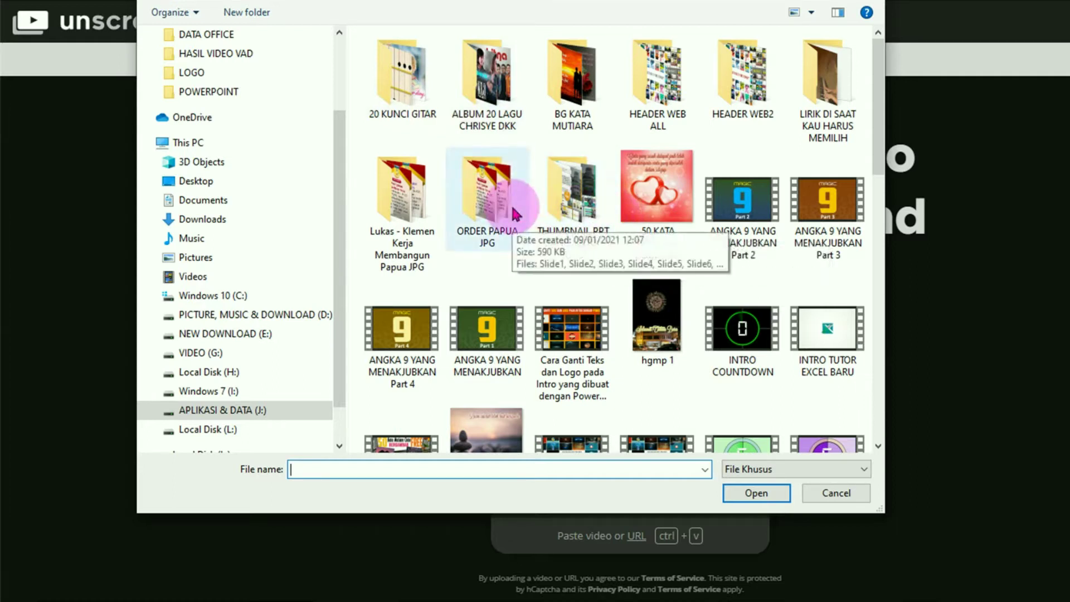
scroll(517, 211, "down", 3)
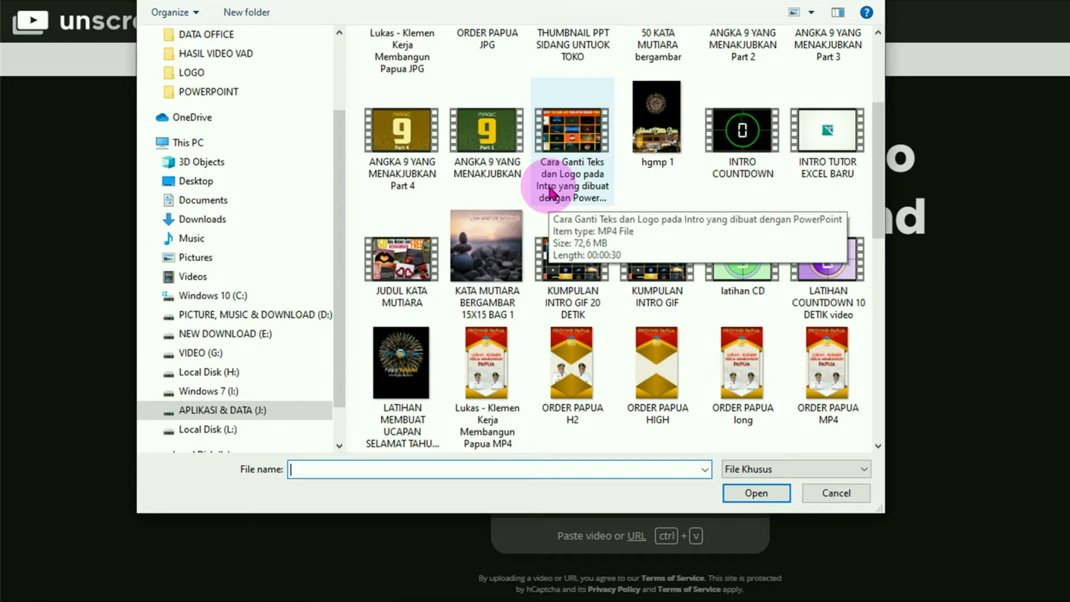
left_click(243, 52)
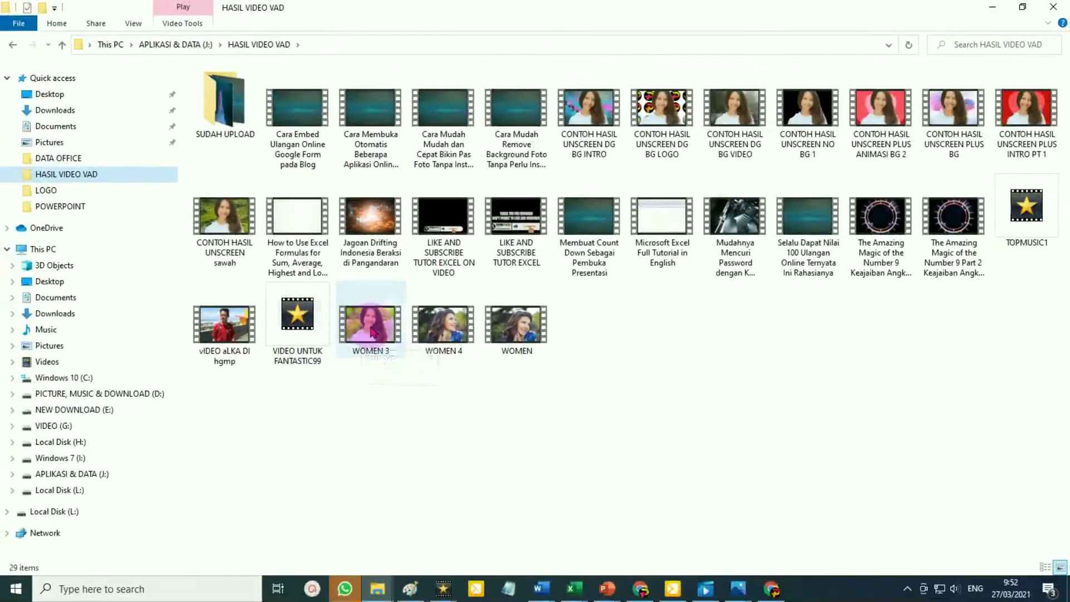
Play the WOMEN 3 video from the HASIL VIDEO VAD folder in File Explorer to preview the source clip
left_click(369, 315)
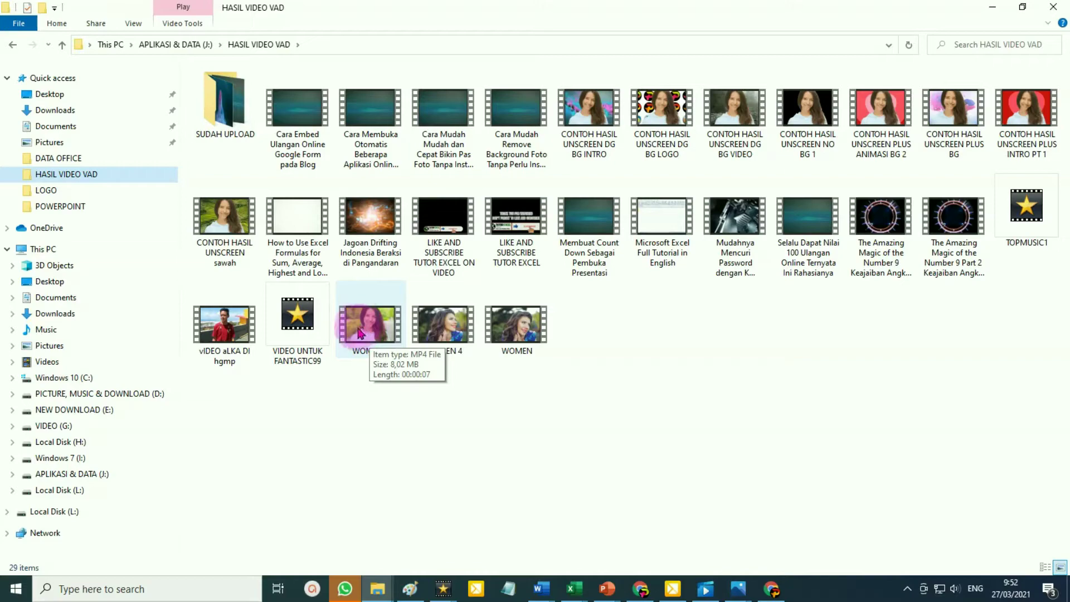
double_click(366, 333)
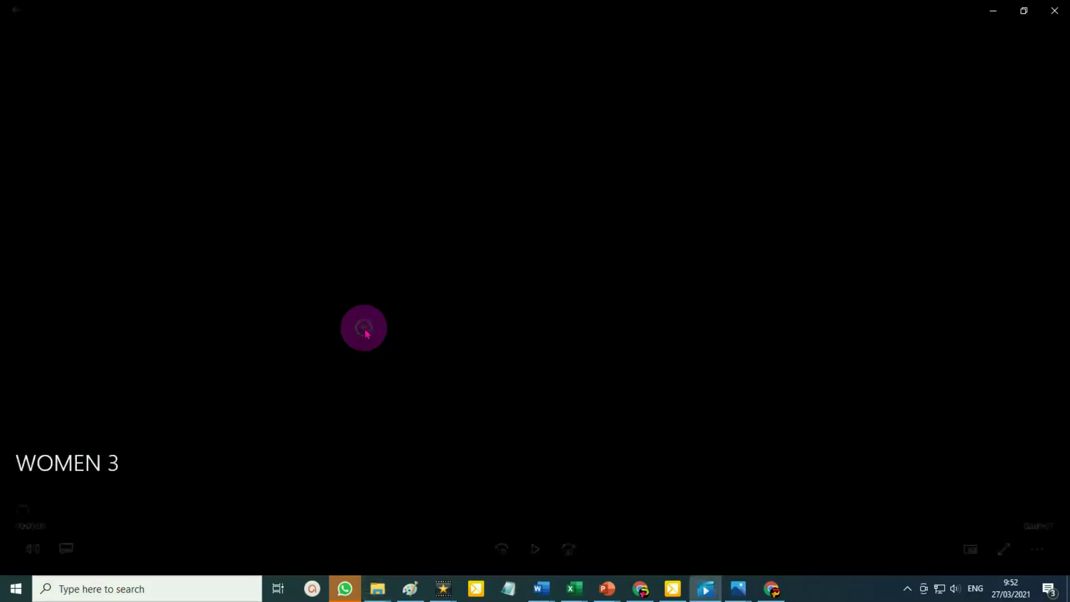
left_click(535, 538)
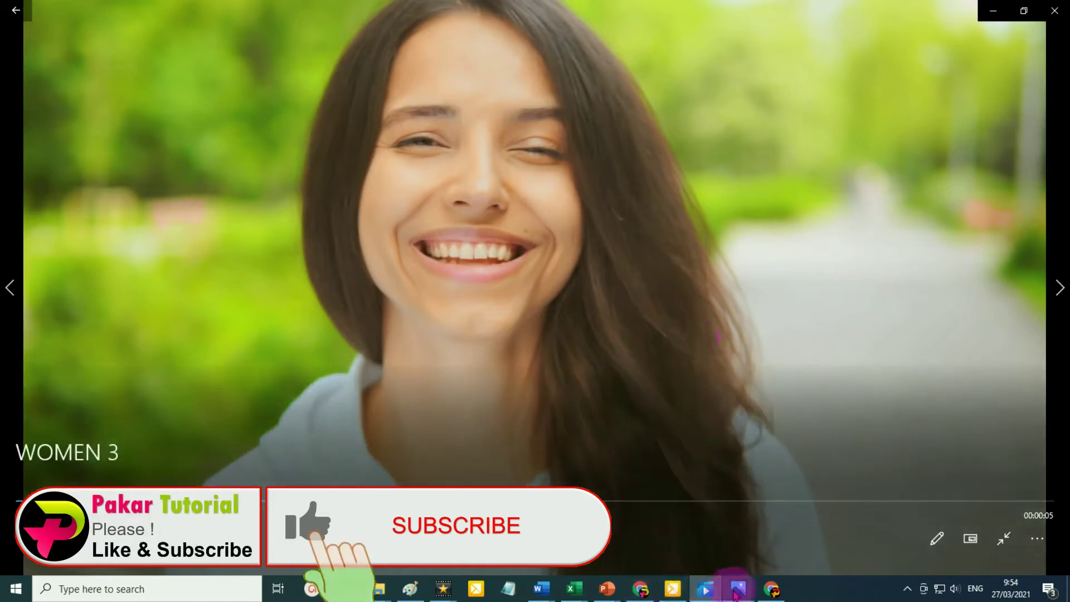
Return to Unscreen in Chrome and upload the WOMEN 3 video for background removal
left_click(769, 583)
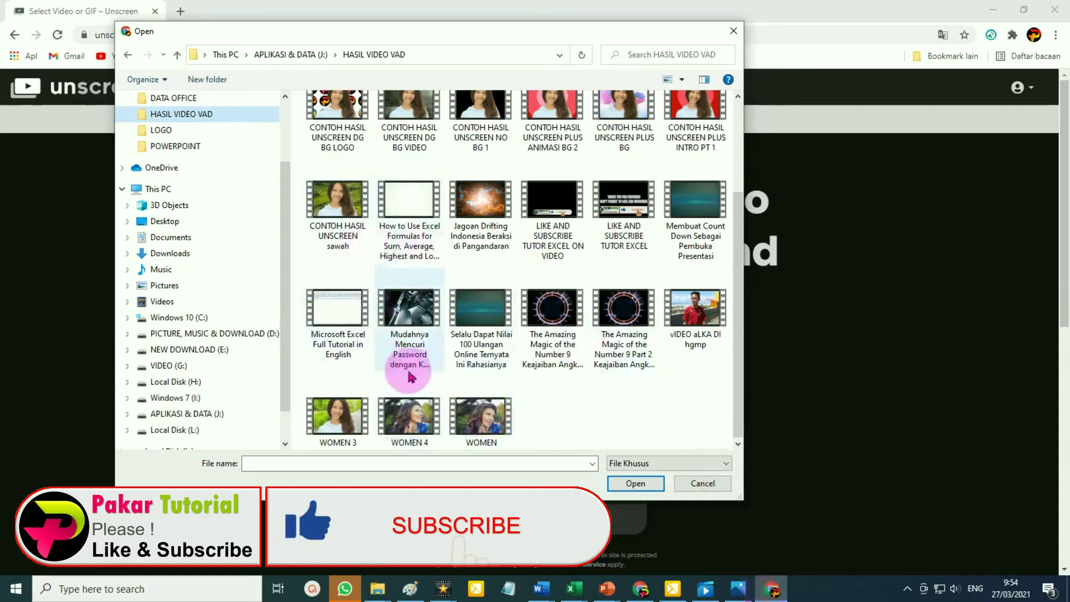
left_click(330, 422)
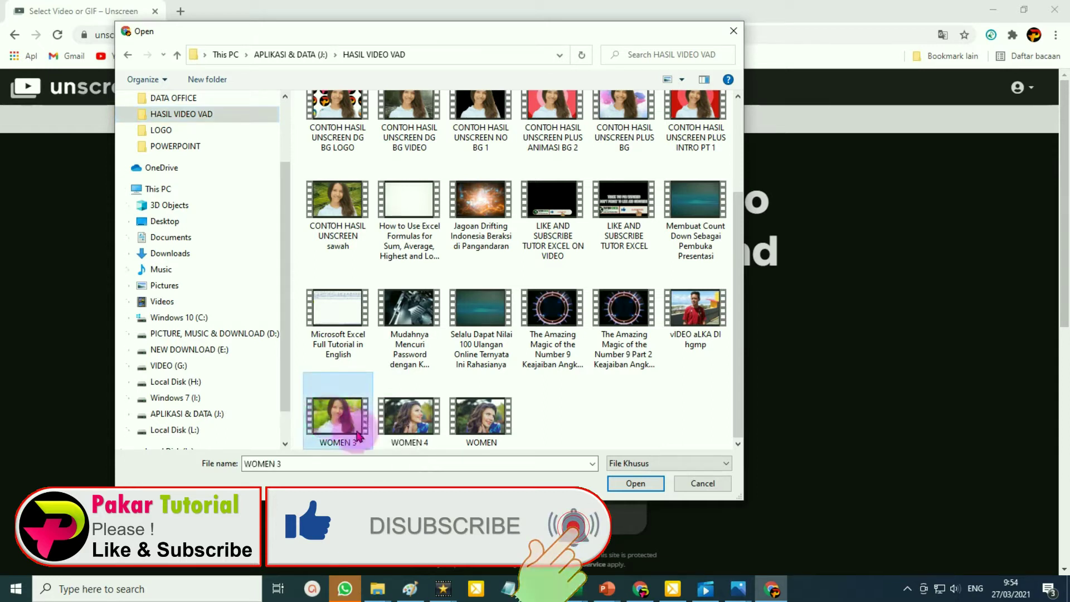
left_click(635, 484)
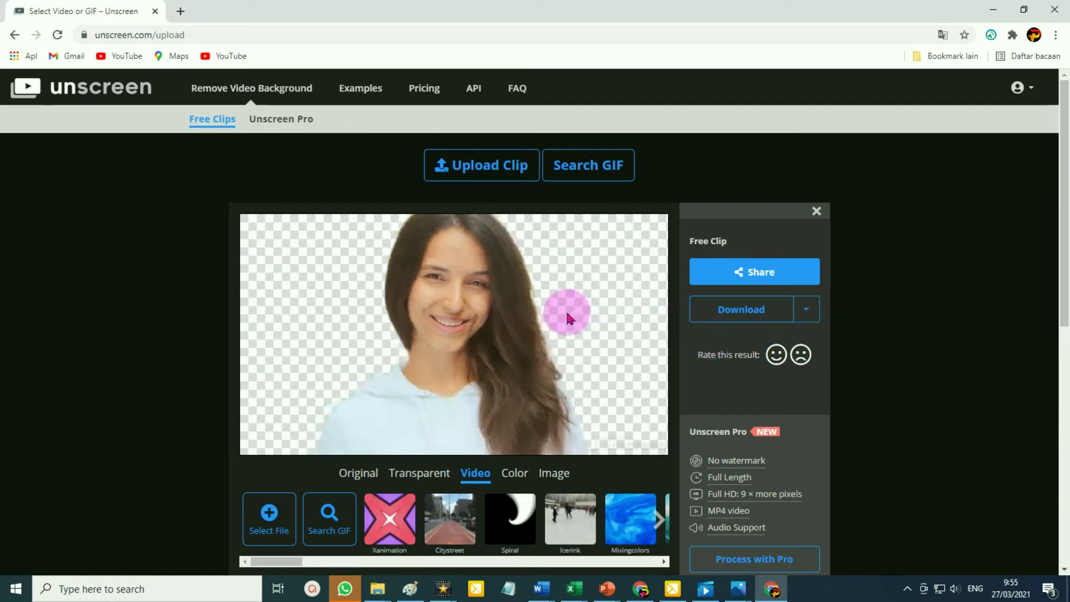
Download the clip with the transparent background, show the GIF in its folder and open it for viewing
left_click(744, 314)
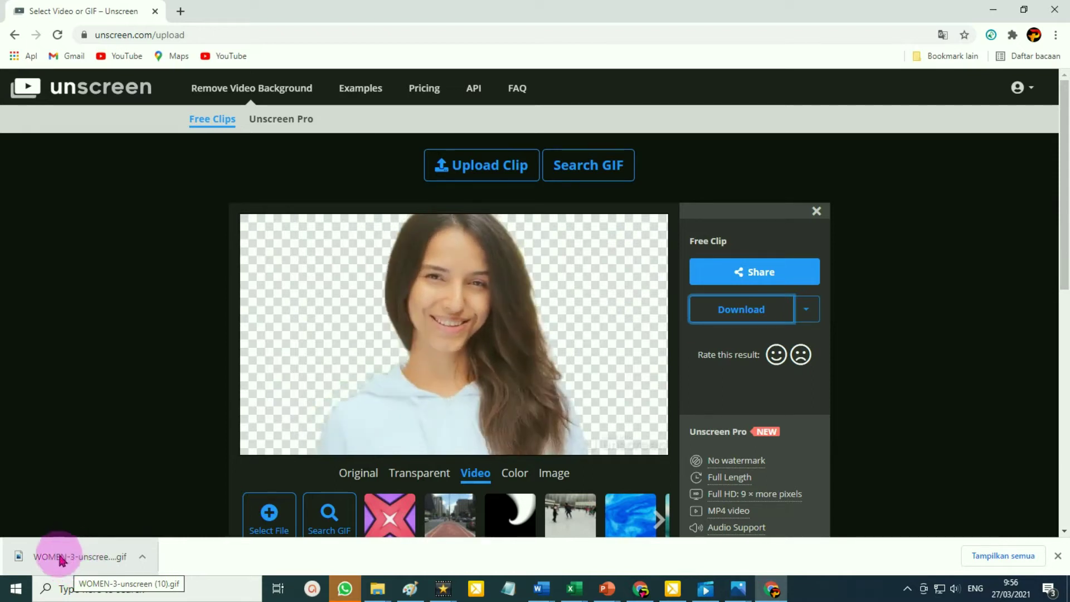
left_click(142, 556)
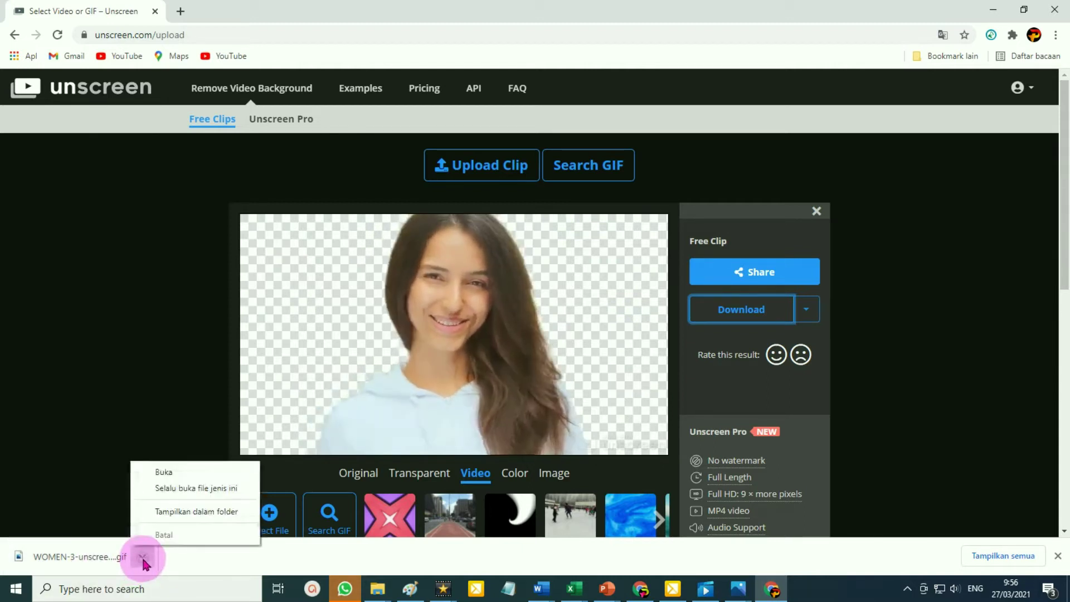
left_click(201, 512)
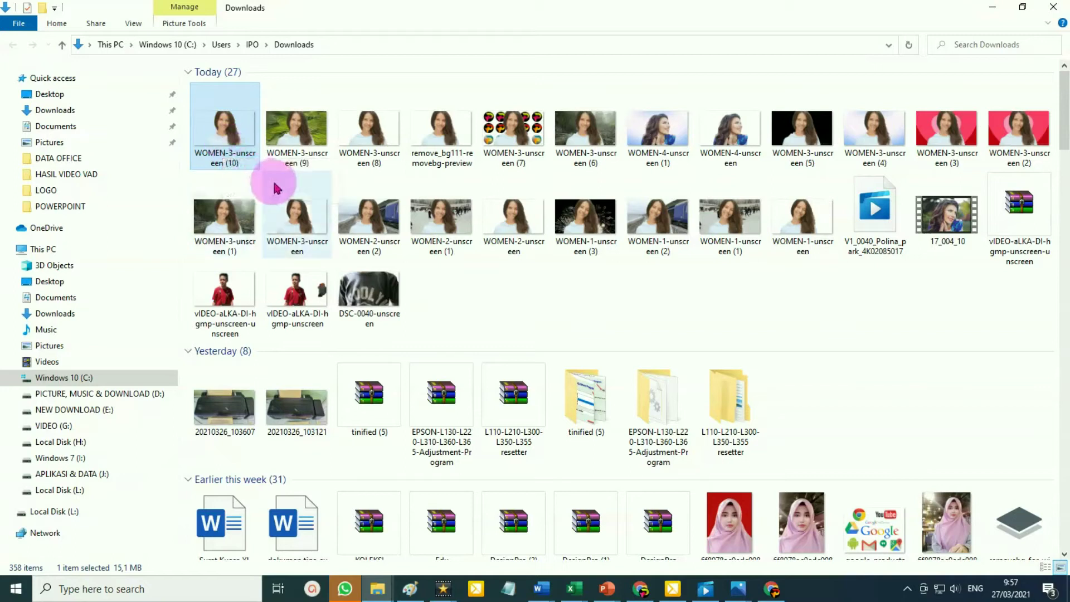
double_click(228, 133)
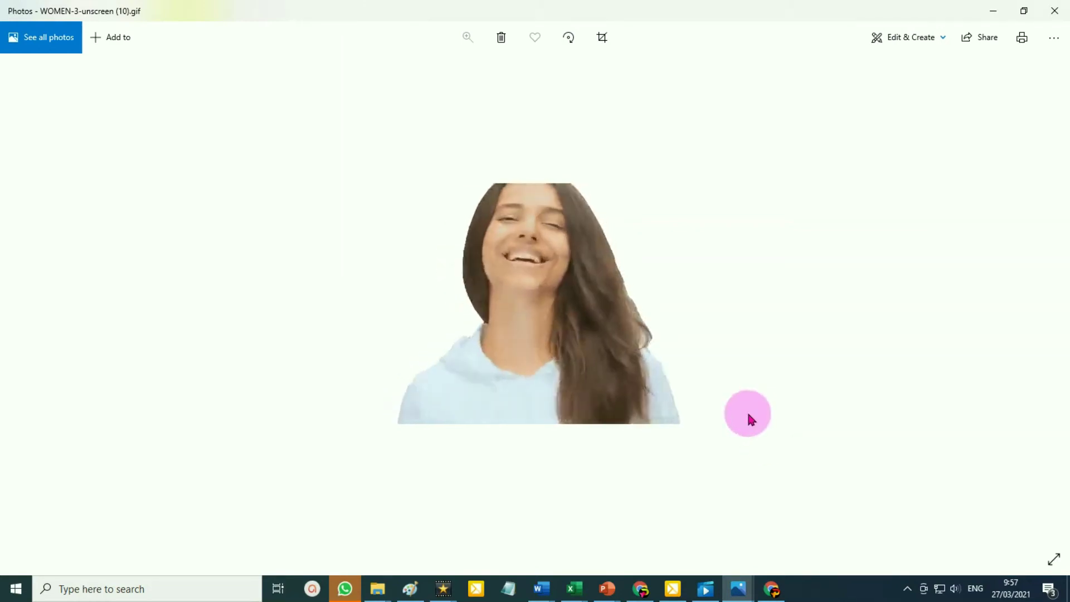
Switch back to Unscreen in Chrome and try the Xanimation and Citystreet video backgrounds on the clip
left_click(773, 590)
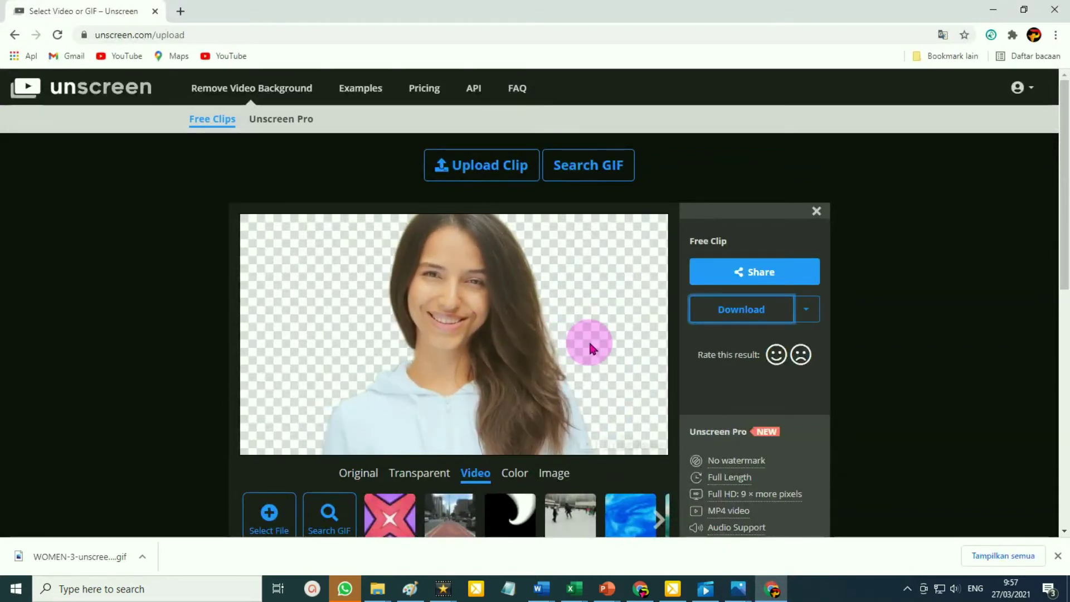
scroll(589, 341, "down", 1)
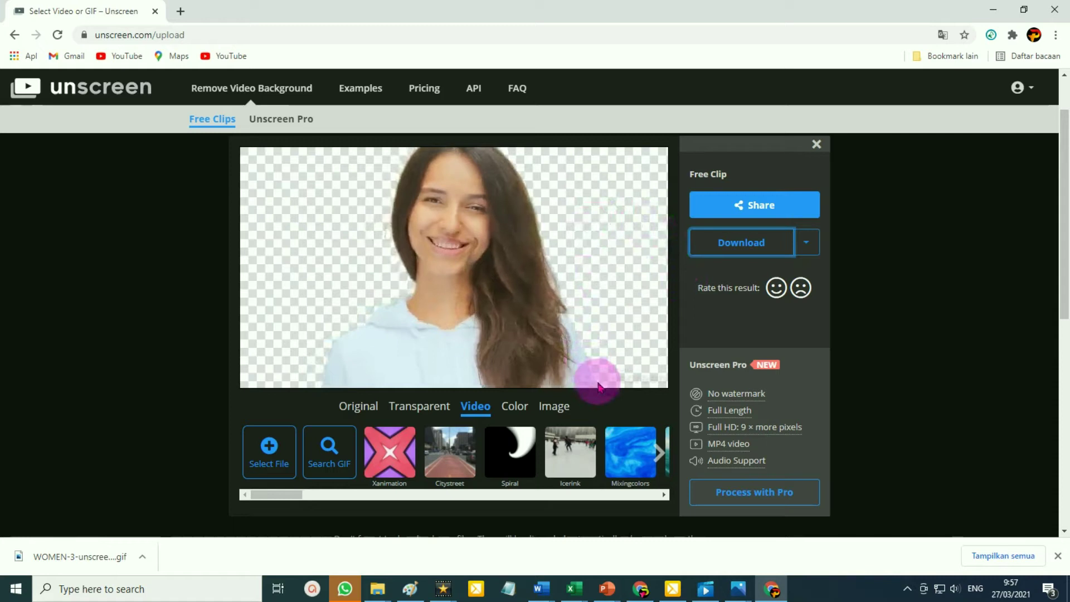
left_click(390, 460)
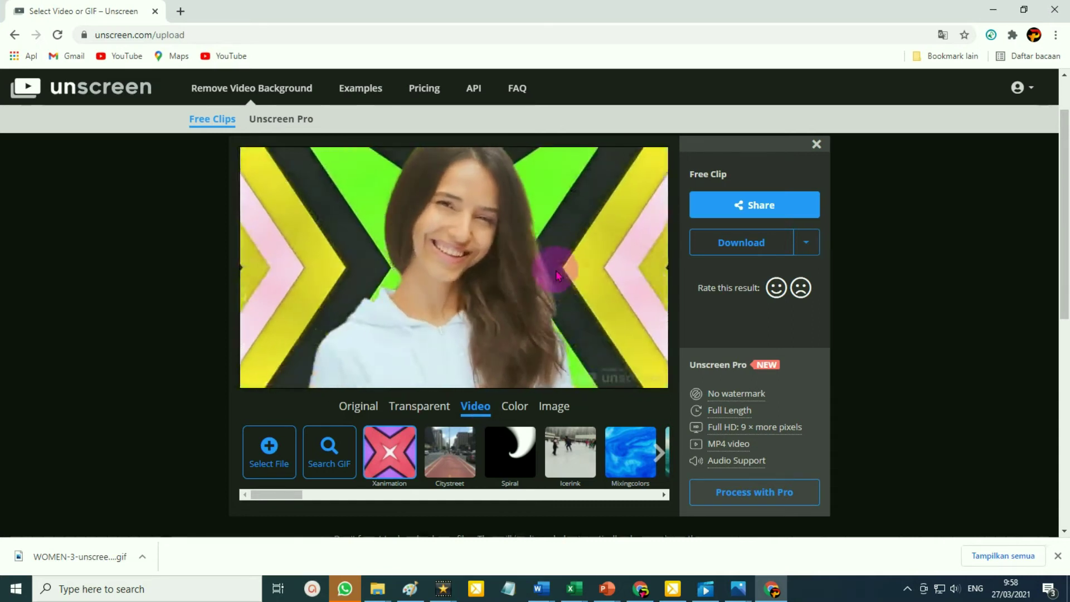
left_click(452, 466)
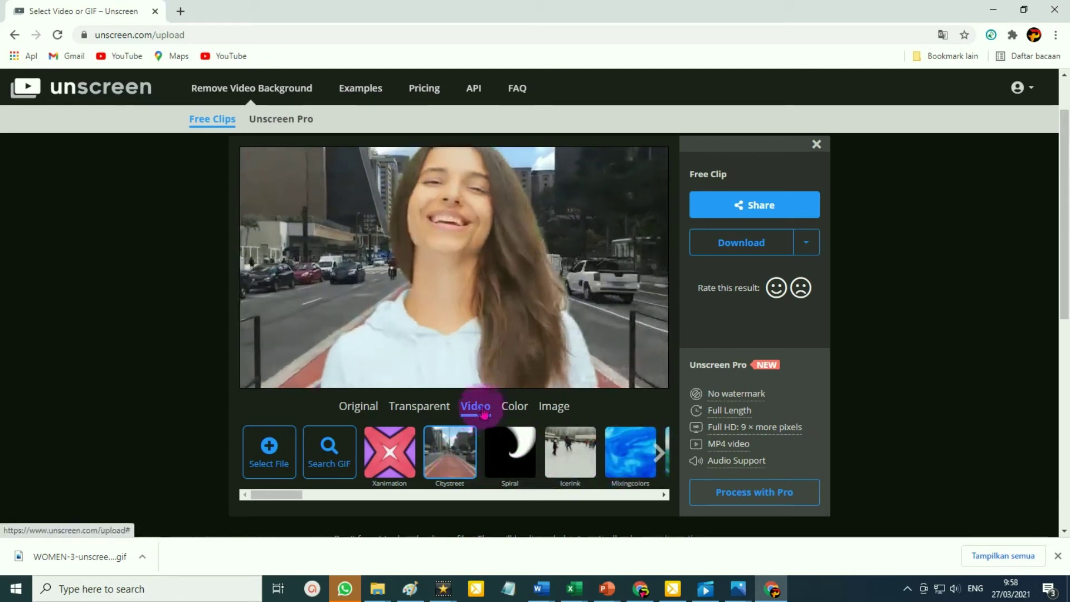
Try the Green Screen color and the Blue image as the clip's background
left_click(514, 411)
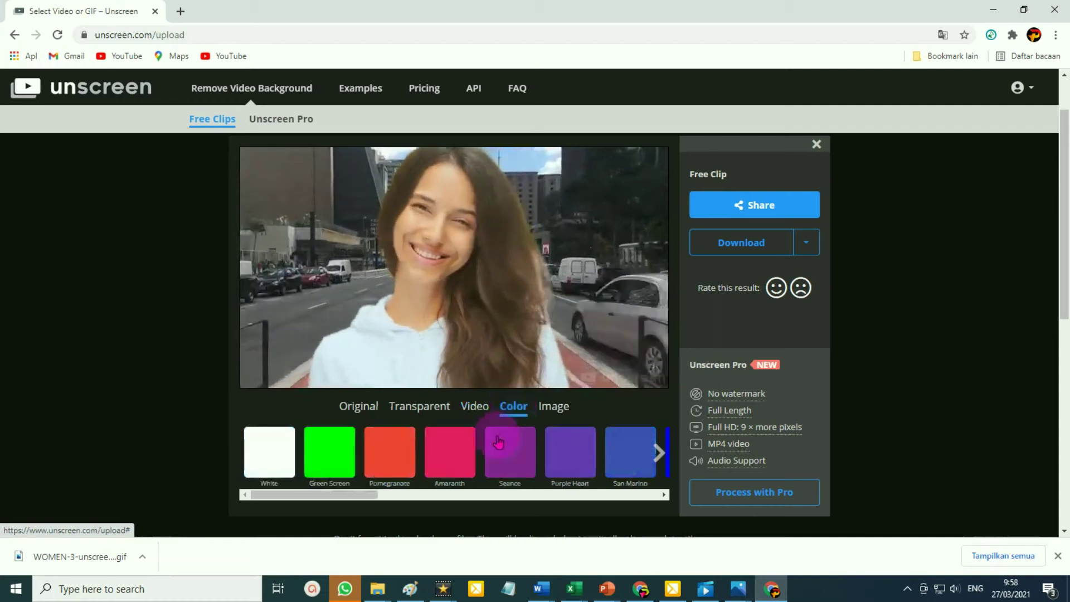
left_click(337, 466)
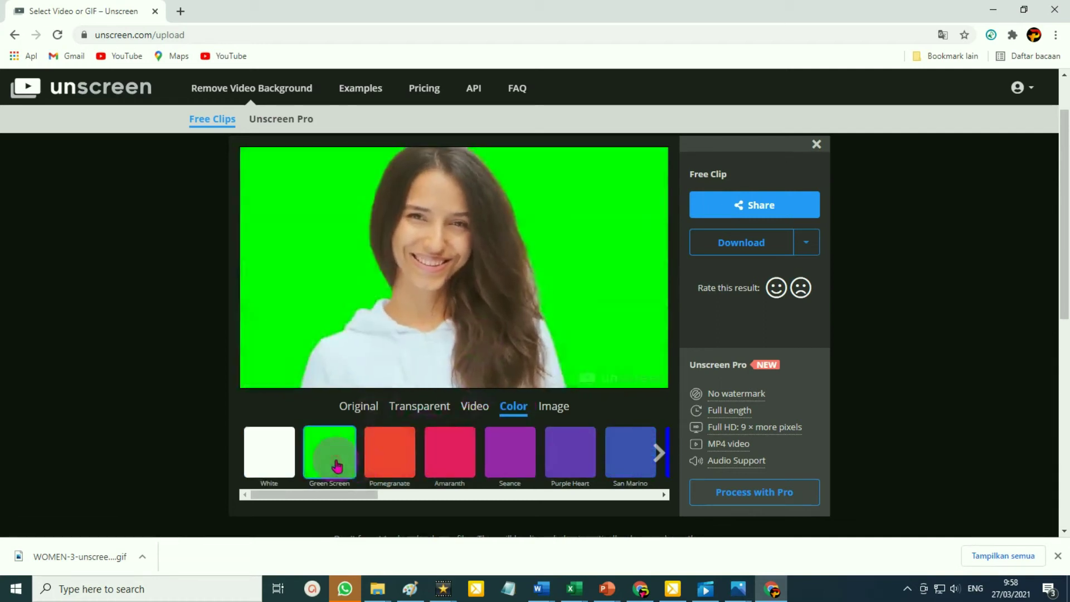
left_click(555, 406)
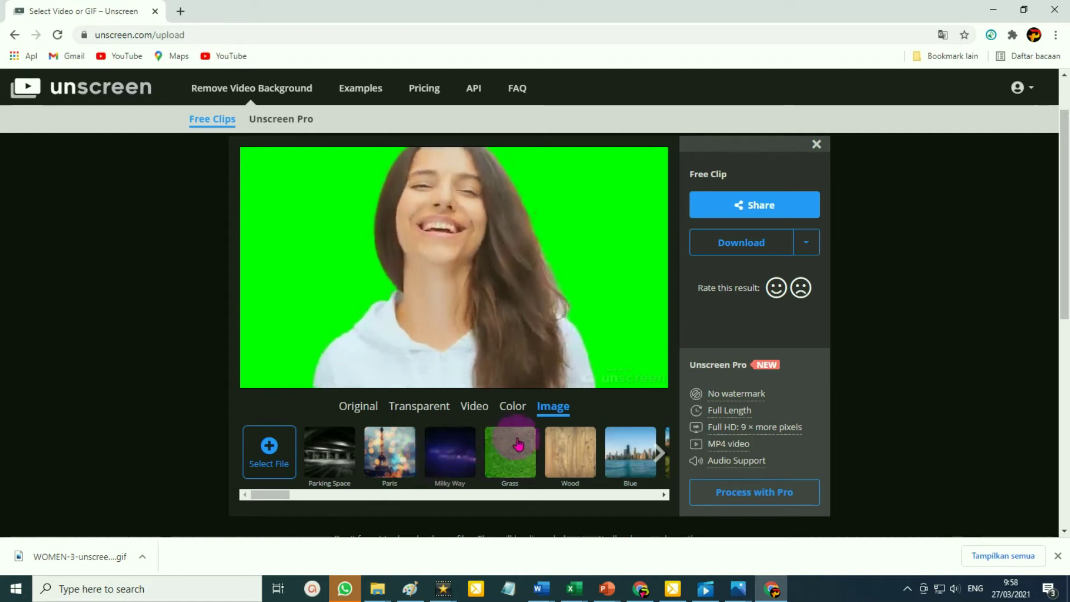
left_click(631, 452)
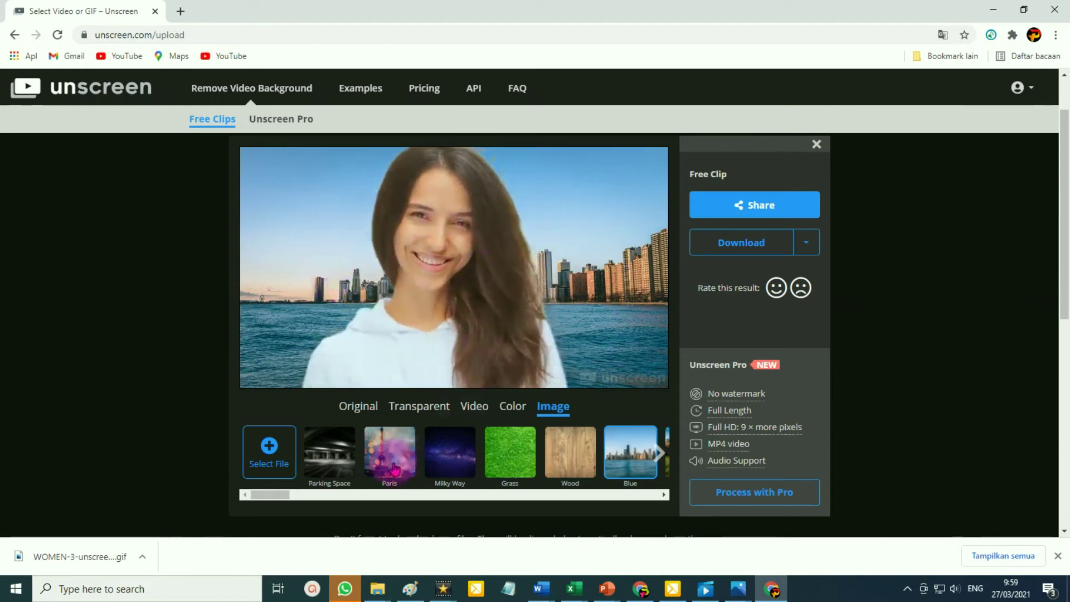
Set the image 2c6857db9c944733a38ea70d007a8130-1920 from drive D's Picture folder PEMANDANGAN DESA DAN SWAH as the clip's custom background
left_click(271, 458)
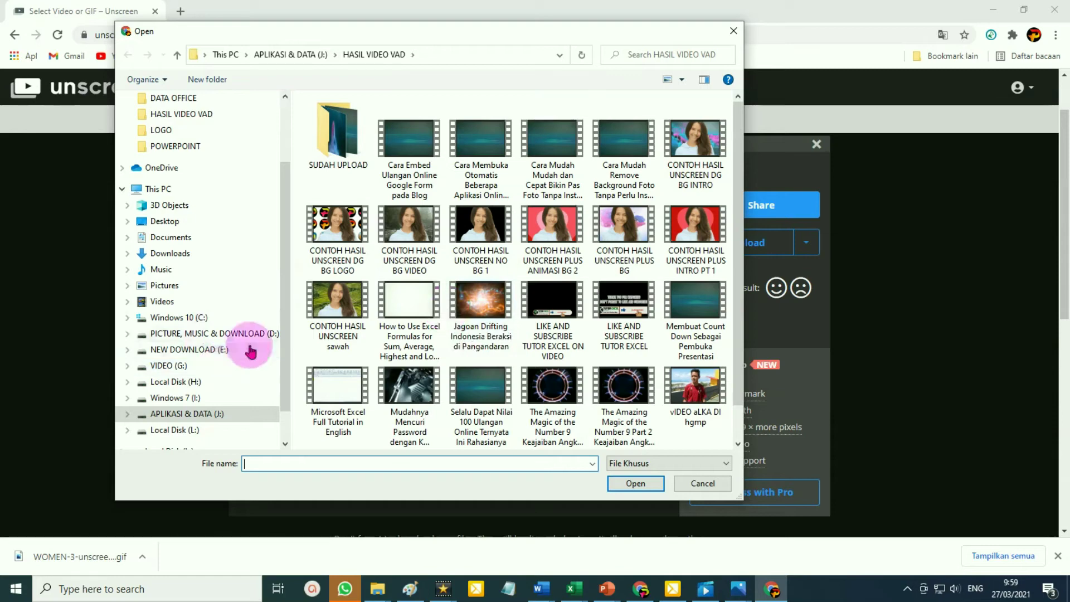
left_click(194, 333)
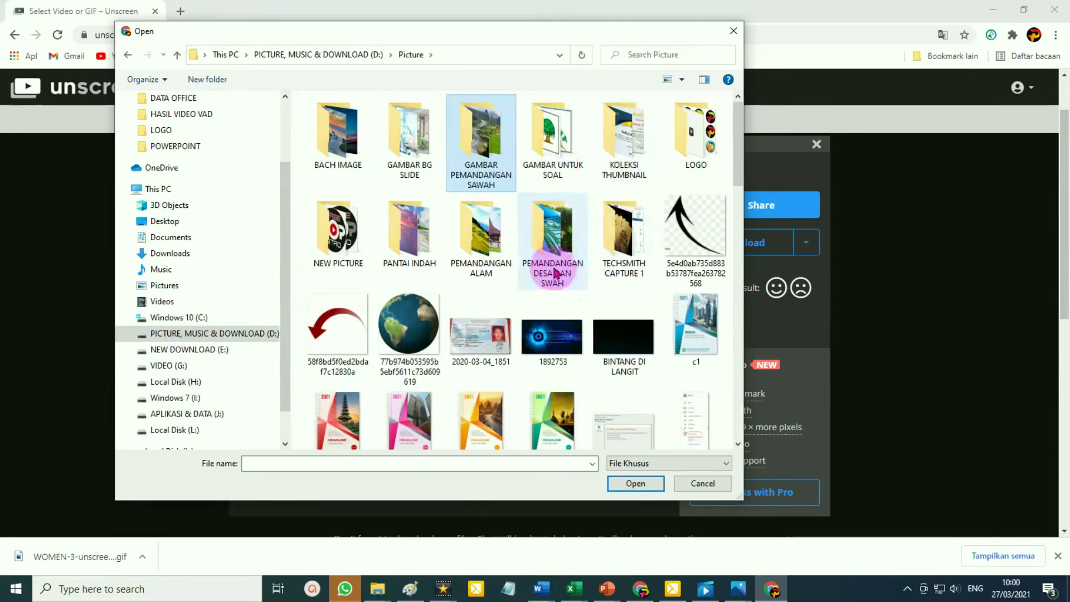
double_click(552, 262)
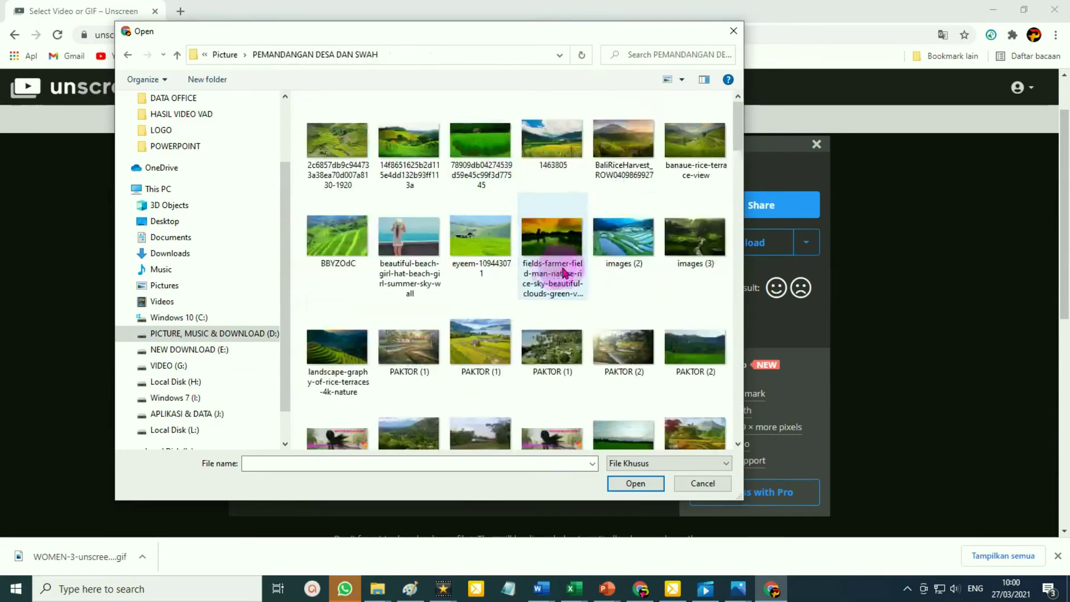
left_click(335, 149)
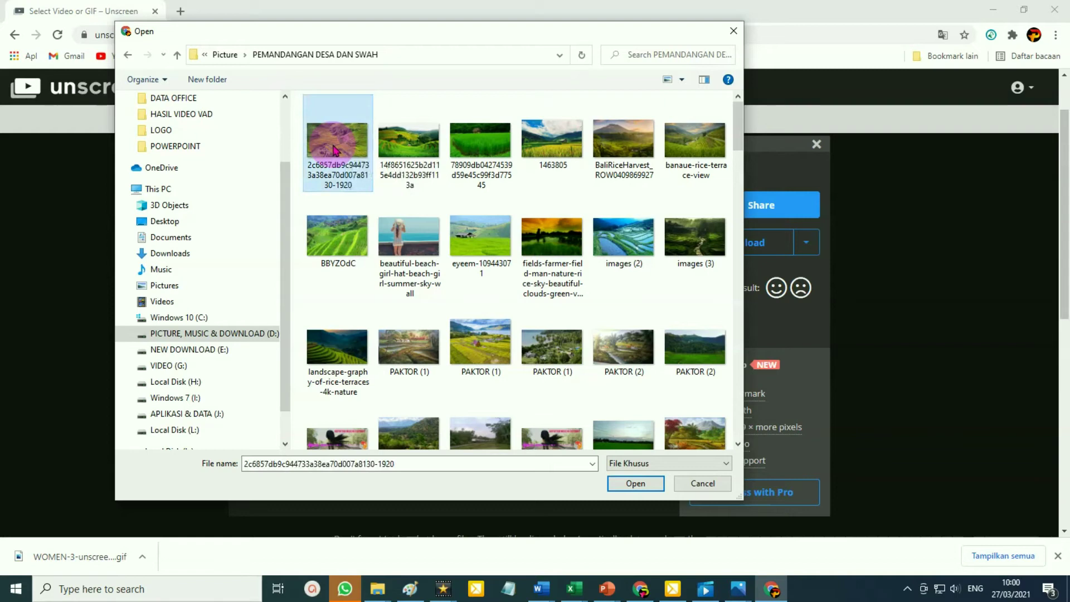
left_click(637, 484)
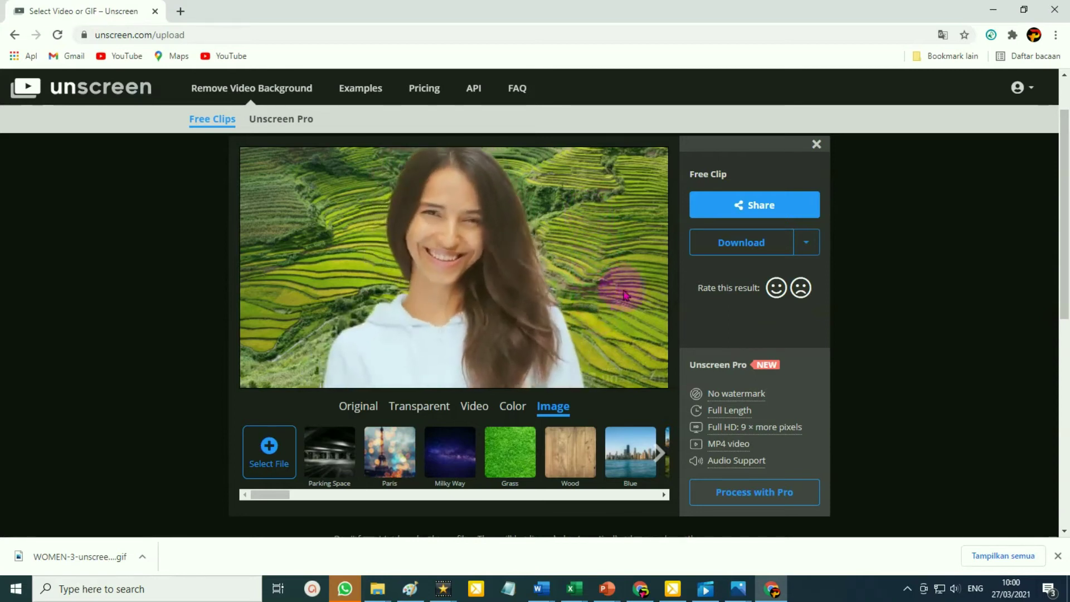
Download the clip with the rice-terrace background and open the new GIF from the Downloads folder
left_click(742, 250)
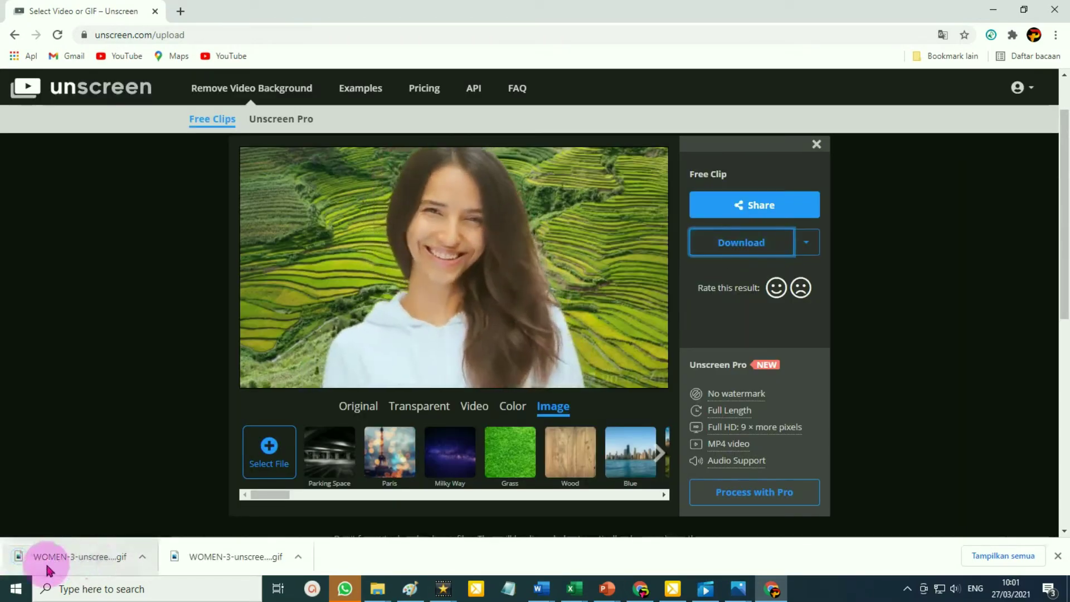
left_click(143, 559)
left_click(179, 508)
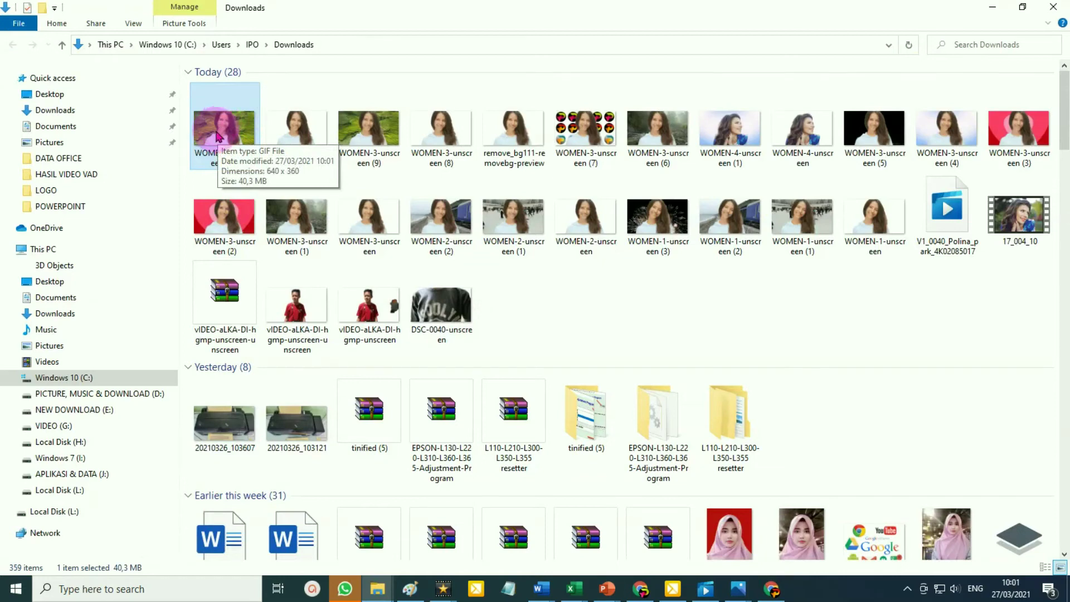
double_click(225, 137)
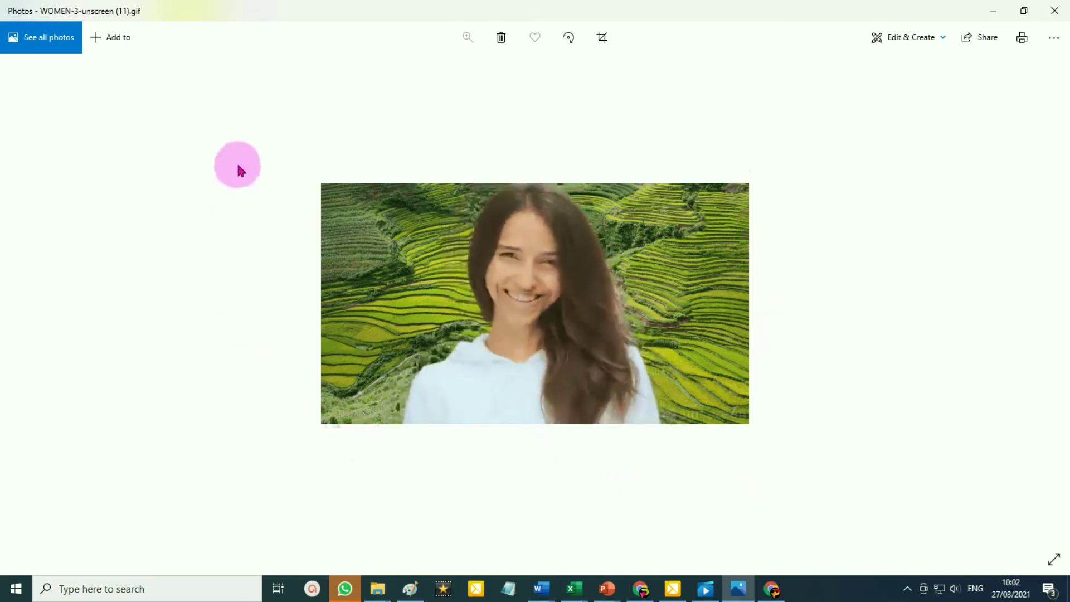
Switch to VideoPad and place WOMEN-3-unscreen (11).gif from Downloads at the start of Video Track 1 in a new project
left_click(443, 590)
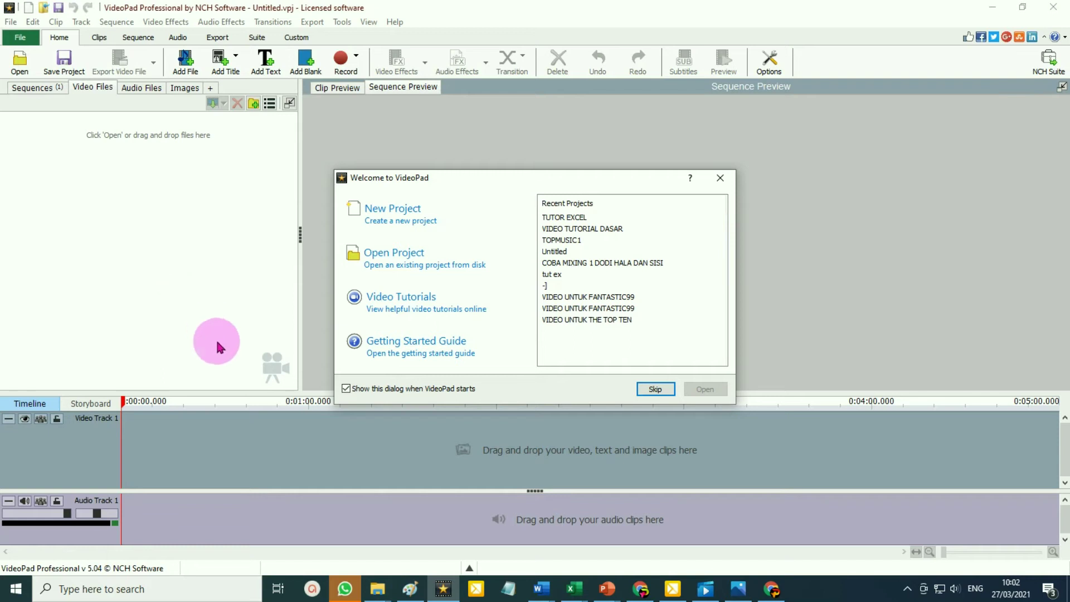
left_click(405, 229)
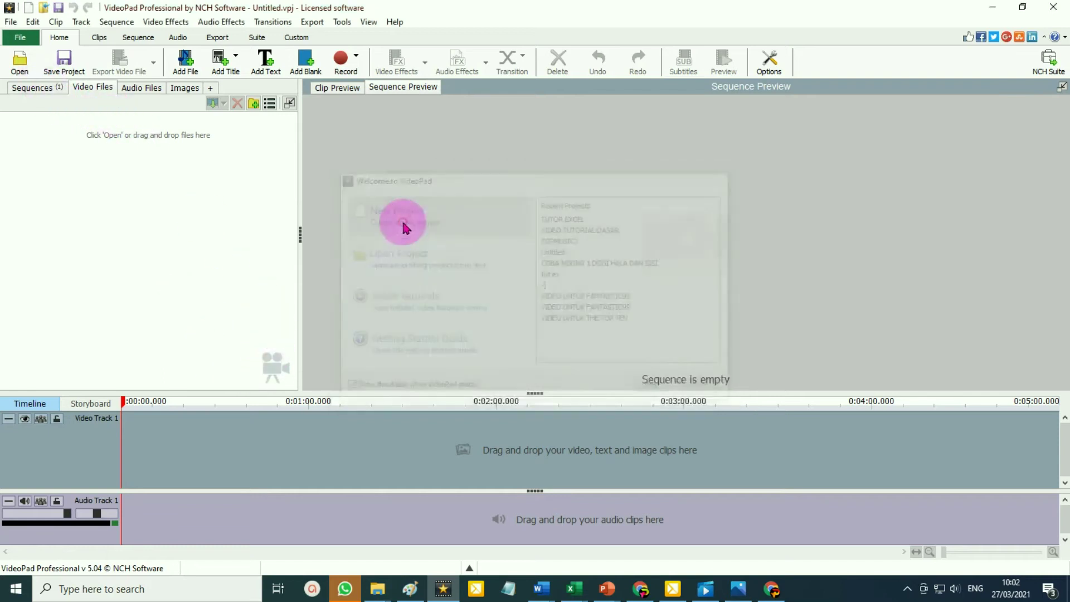
left_click(19, 61)
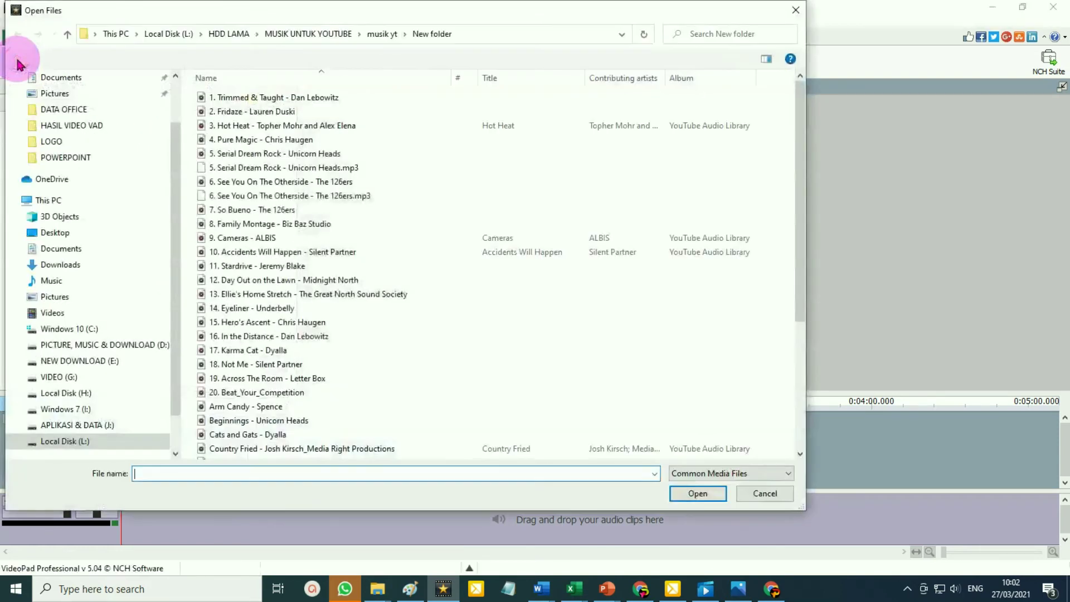
left_click(78, 265)
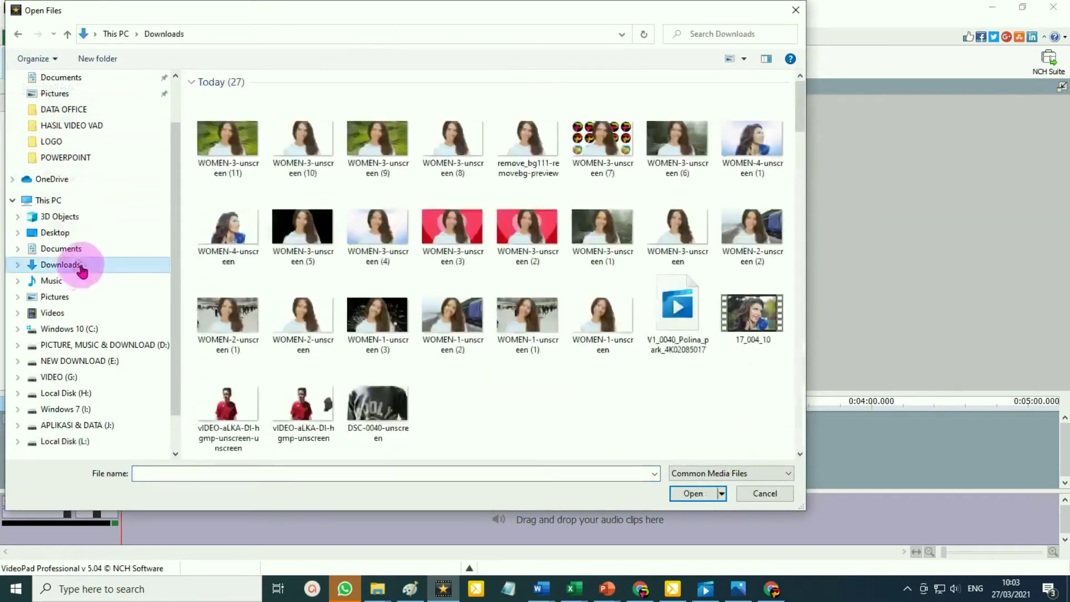
double_click(226, 140)
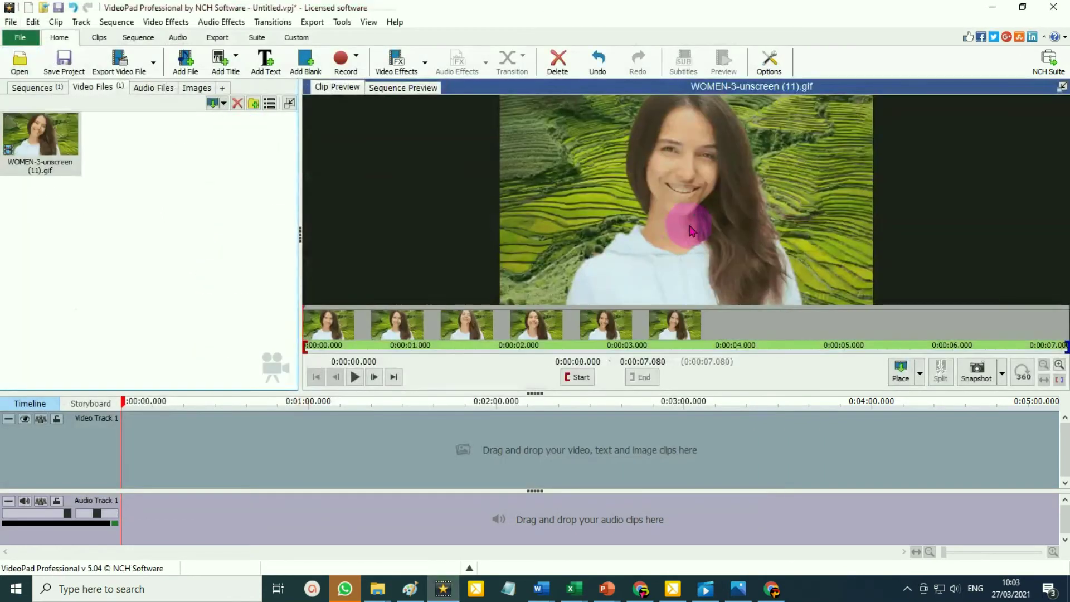
mouse_move(40, 134)
left_mouse_down()
mouse_move(84, 168)
mouse_move(163, 389)
mouse_move(131, 443)
left_mouse_up()
left_click(571, 512)
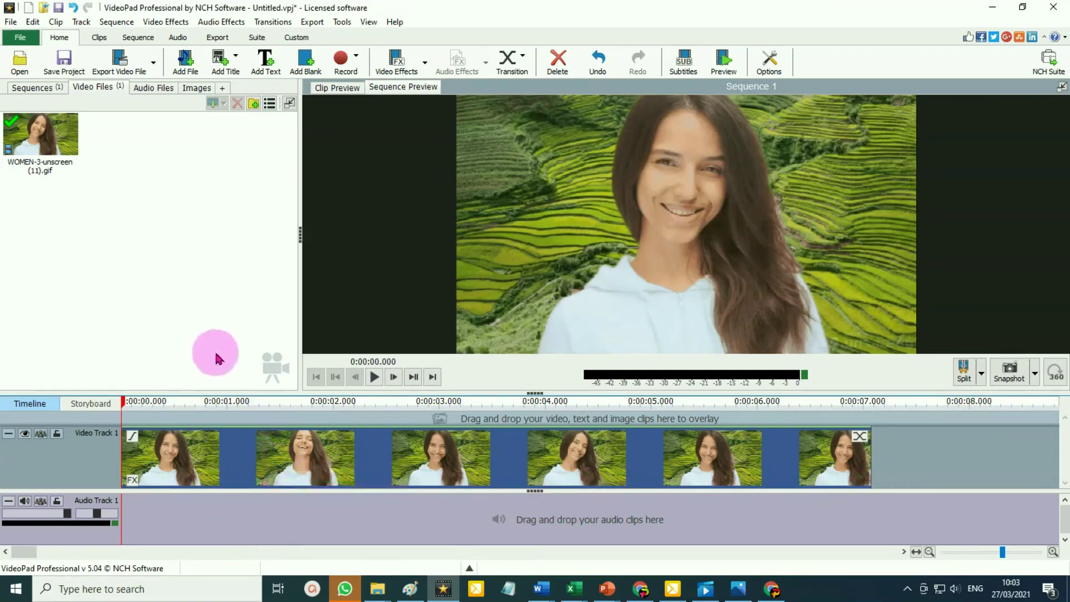
Export the sequence as a video file with the YouTube 1080p preset to J:\HASIL VIDEO VAD\CONTOH HASIL UNSCREEN sawah 1.mp4
left_click(154, 66)
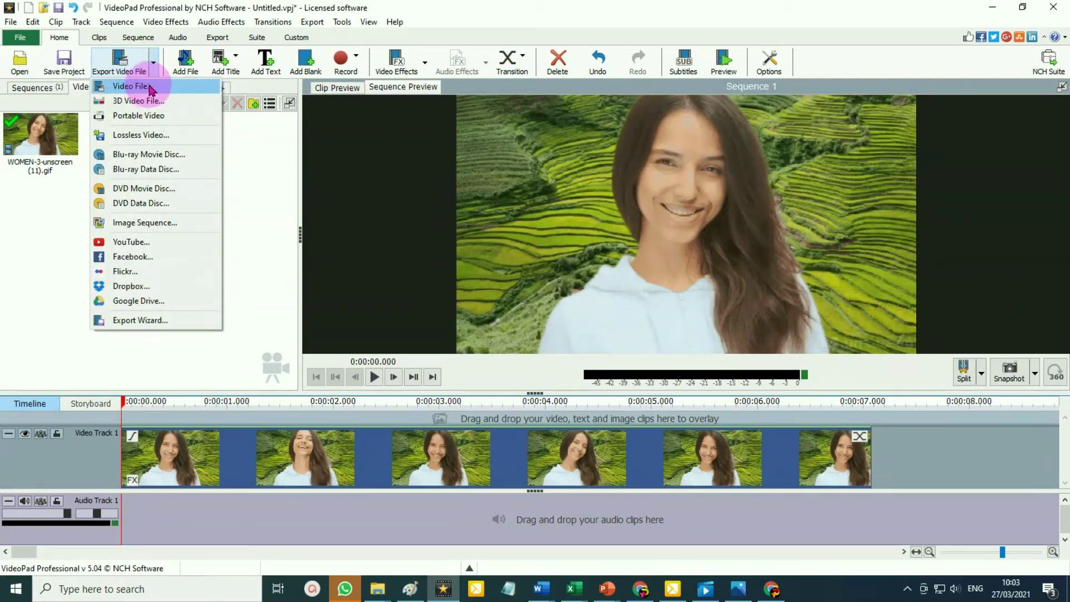
left_click(150, 88)
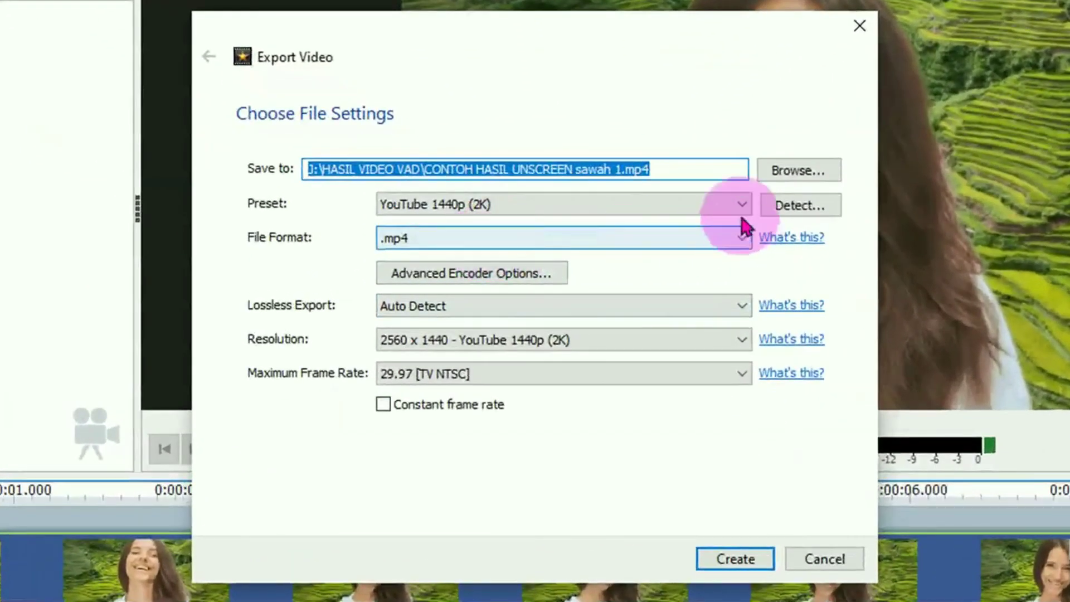
left_click(742, 204)
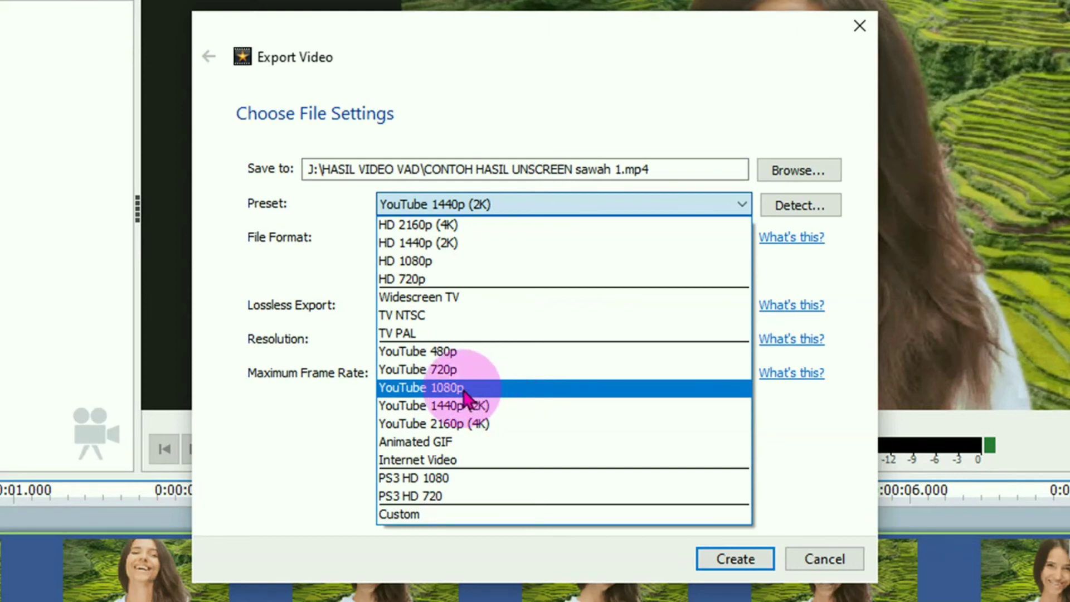
left_click(419, 388)
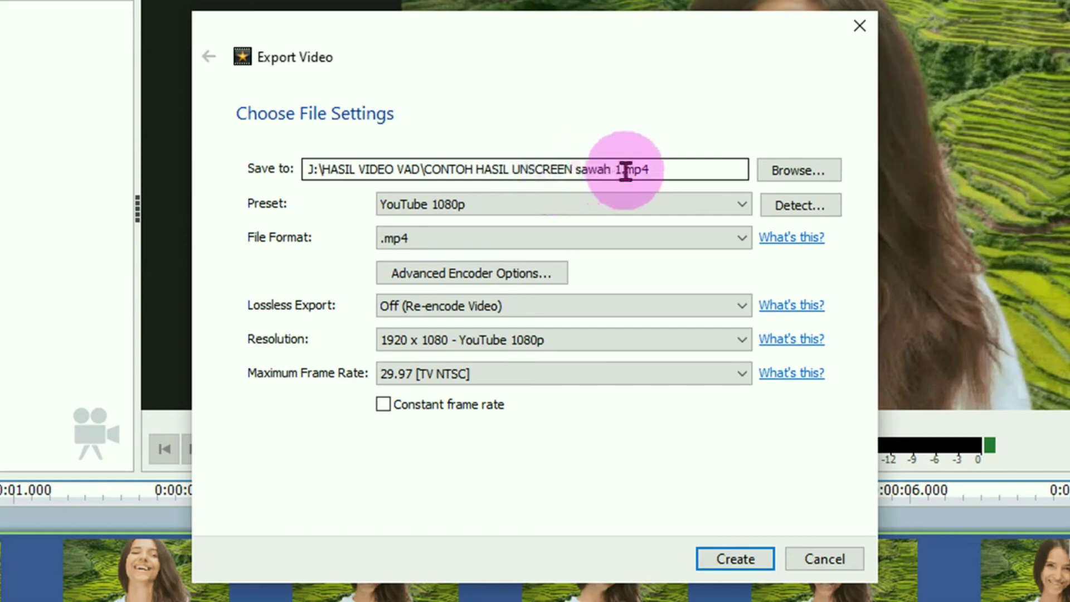
left_click(736, 560)
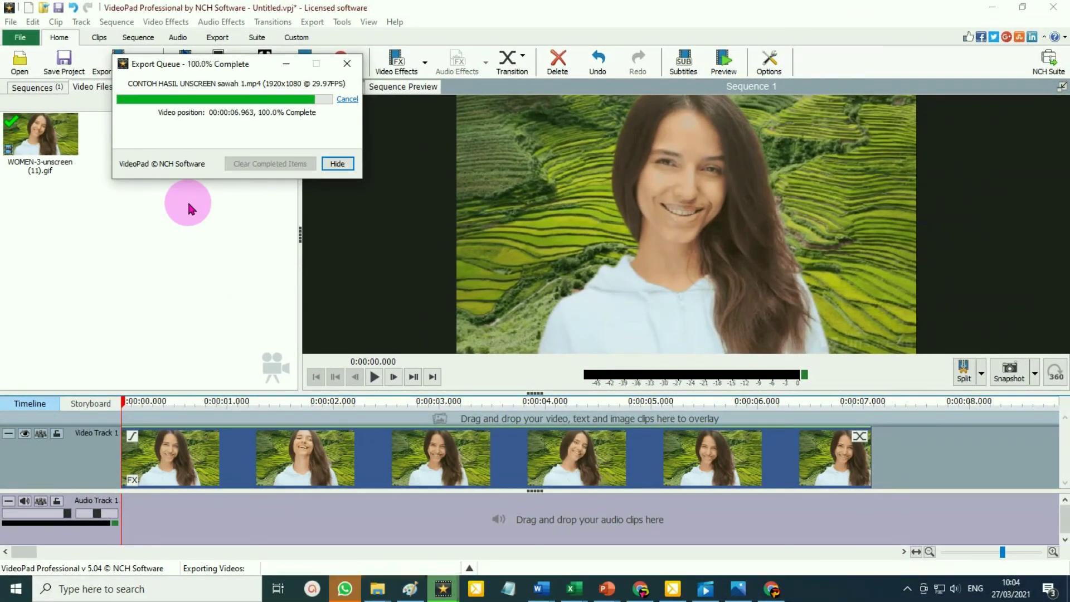
left_click_drag(238, 166, 240, 312)
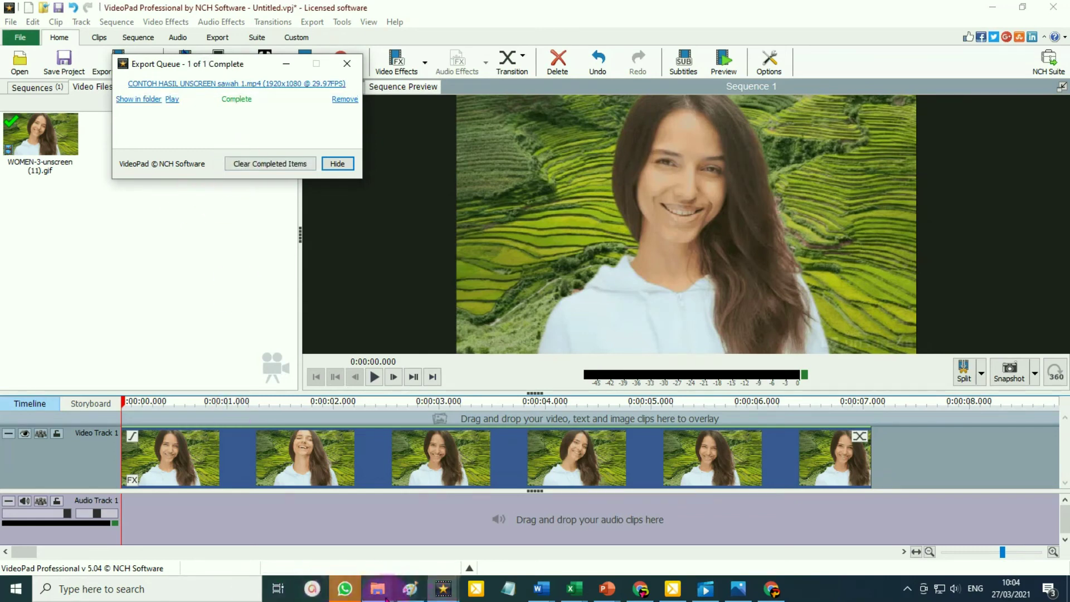
Play the exported video CONTOH HASIL UNSCREEN sawah 1 from the HASIL VIDEO VAD folder in File Explorer
left_click(383, 595)
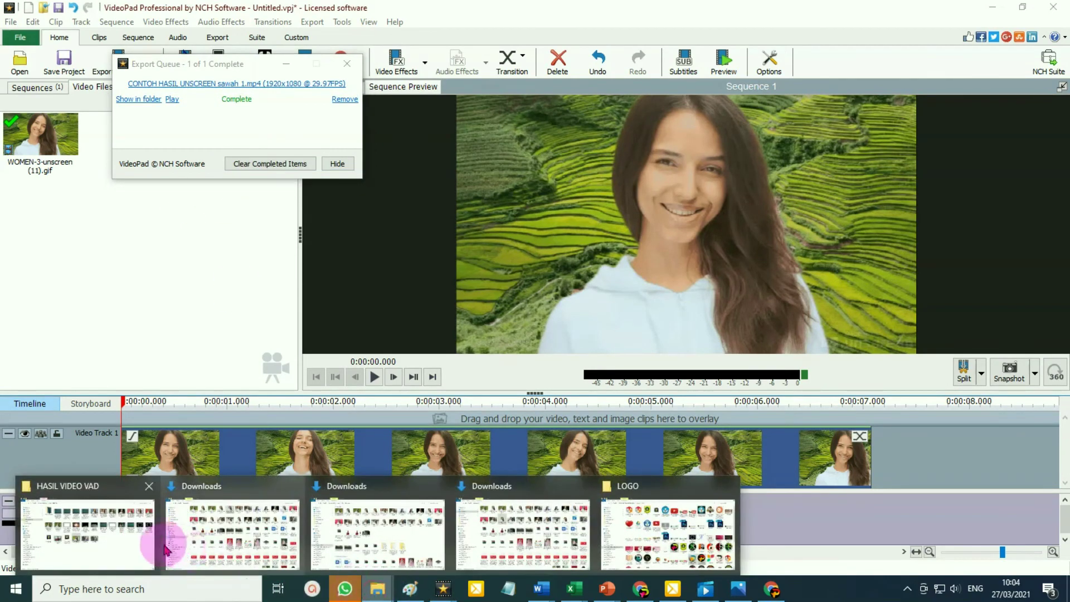
left_click(97, 536)
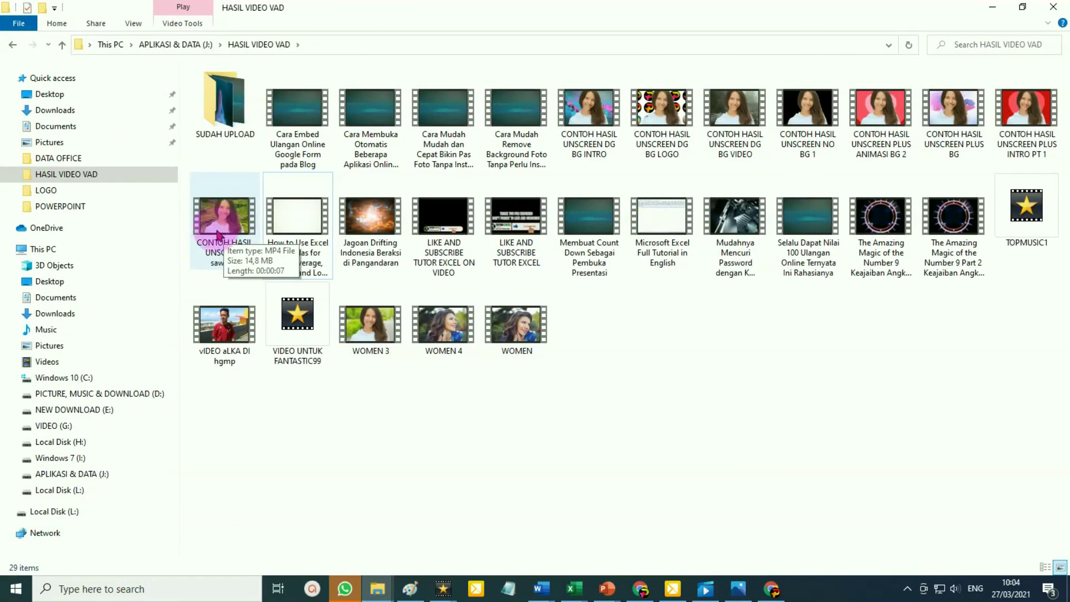
double_click(222, 223)
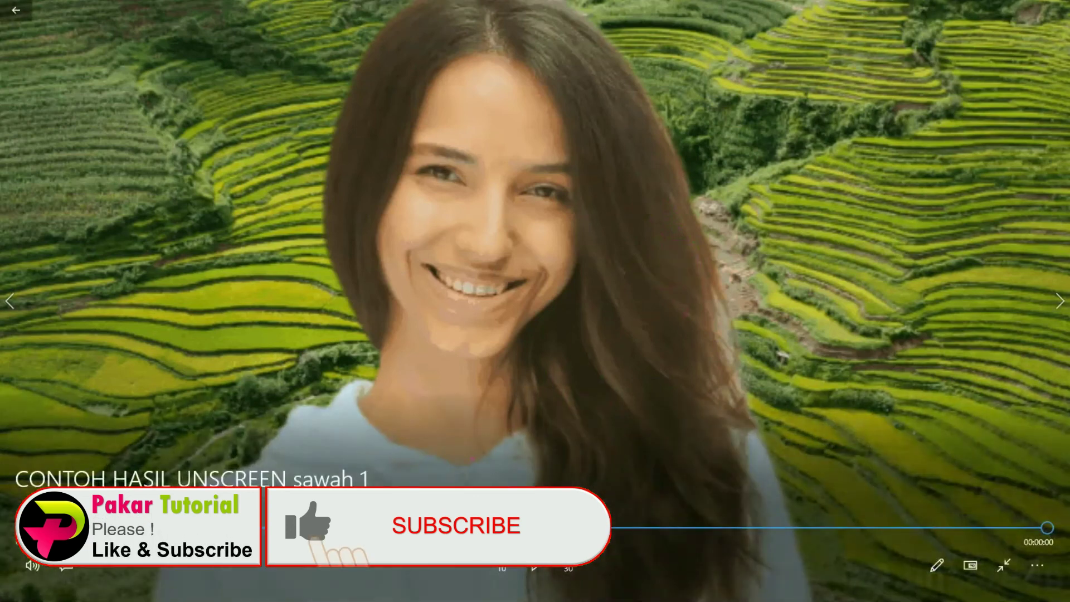
left_click(530, 570)
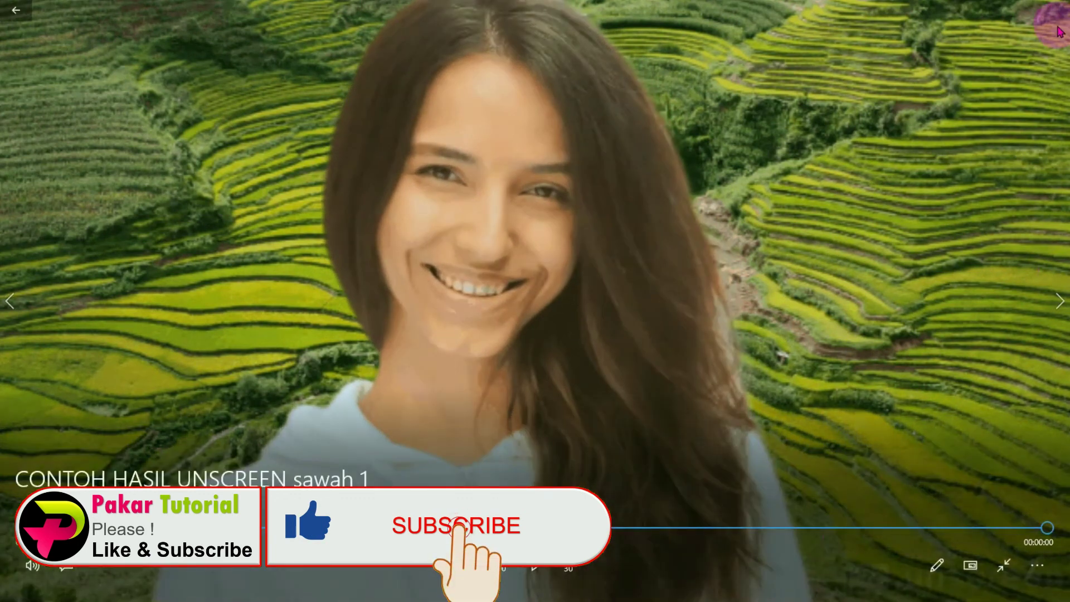
Close the video player and switch back to WOMEN-3-unscreen (11).gif in Photos
key("Escape")
left_click(701, 592)
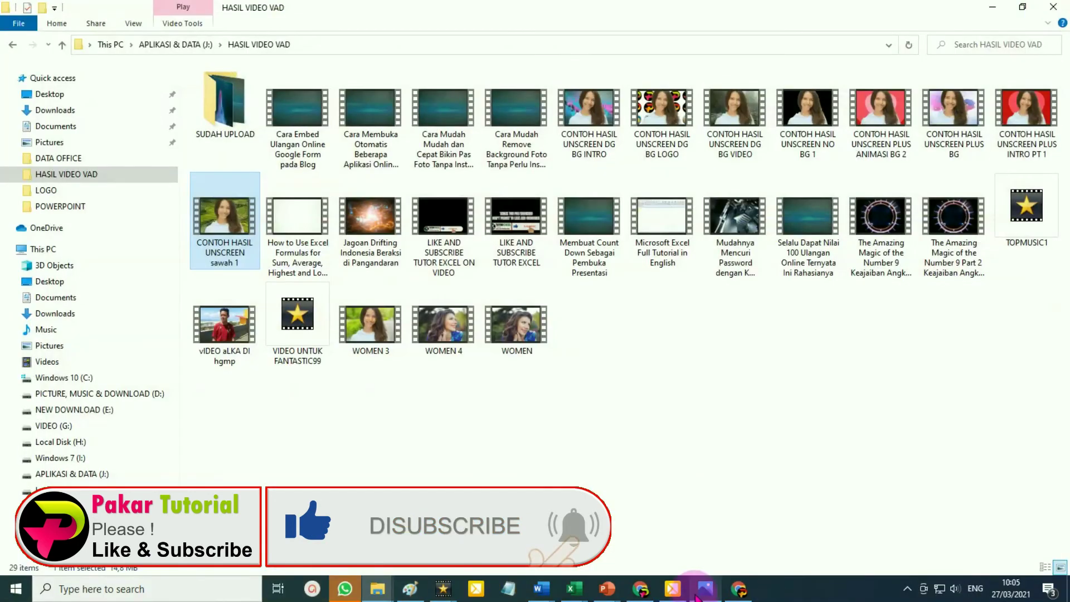
left_click(700, 594)
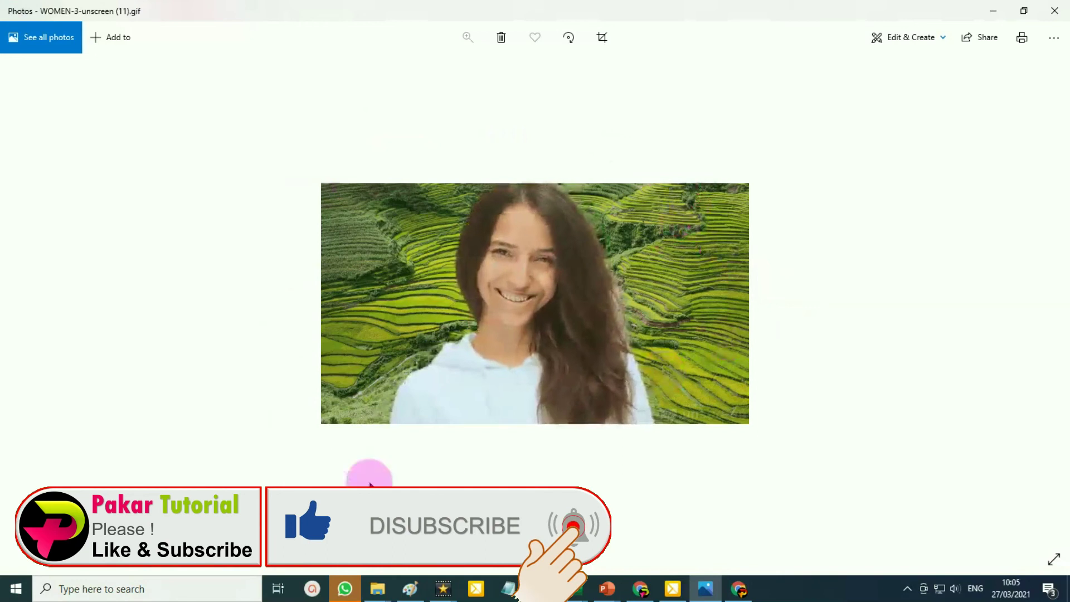